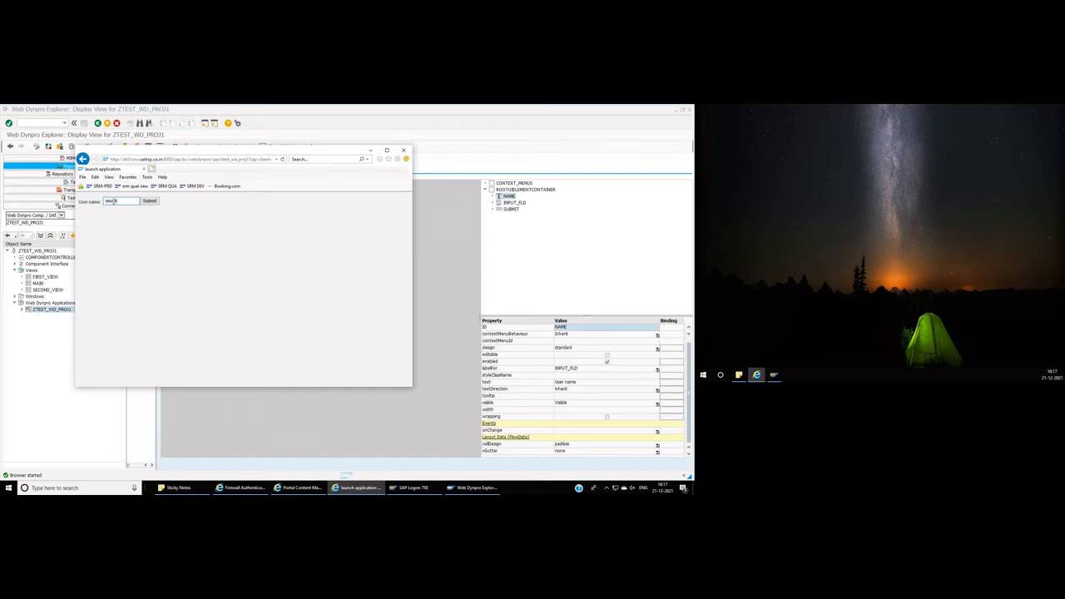
# - Test the launched Web Dynpro application by submitting the person's name as the user name, and close its browser window
pyautogui.click(116, 202)
pyautogui.click(119, 210)
pyautogui.click(150, 200)
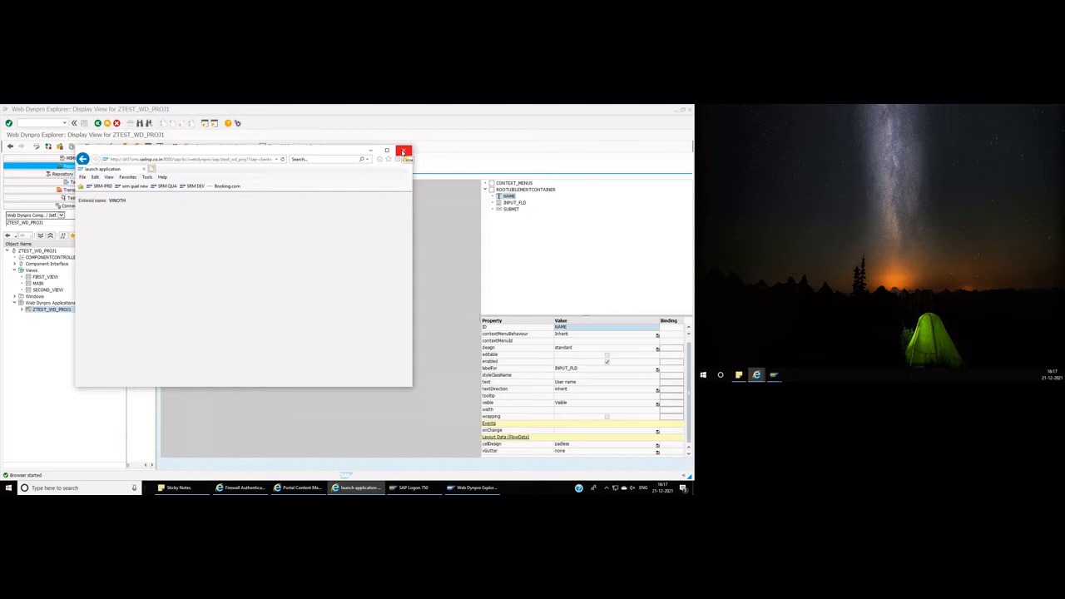
pyautogui.click(403, 152)
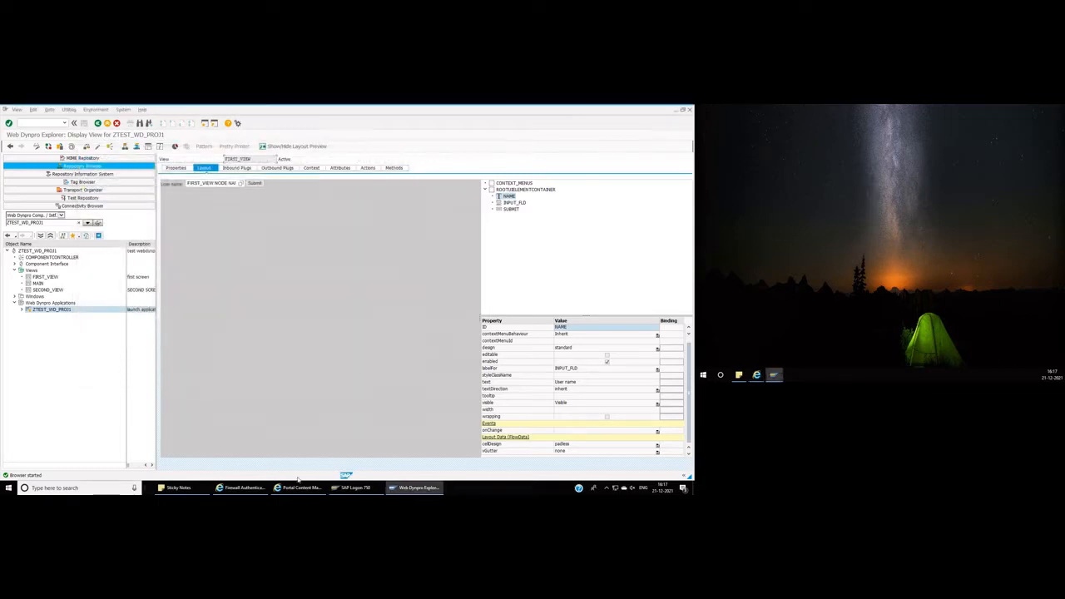
# - Switch to the portal's Content Administration window, widen the catalog pane and expand the Portal Content folder
pyautogui.click(277, 440)
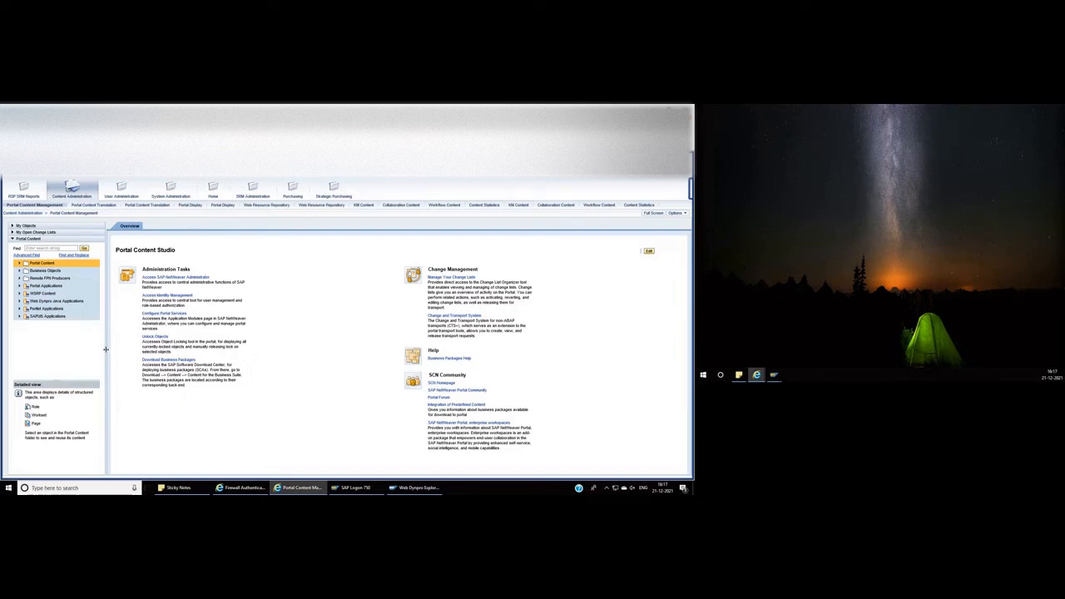
pyautogui.moveTo(106, 350); pyautogui.dragTo(136, 349)
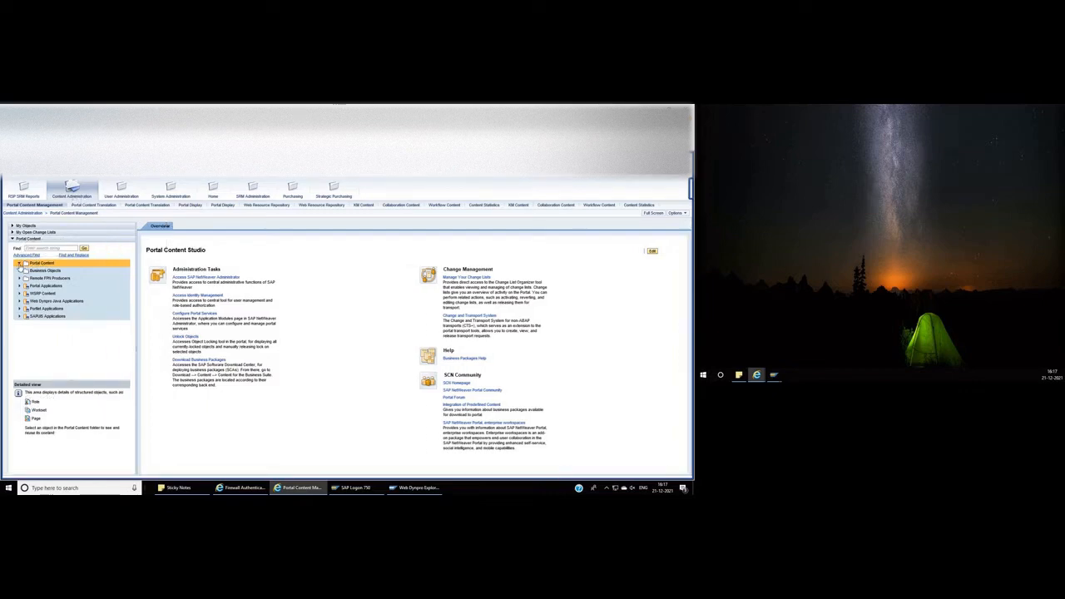
pyautogui.click(20, 264)
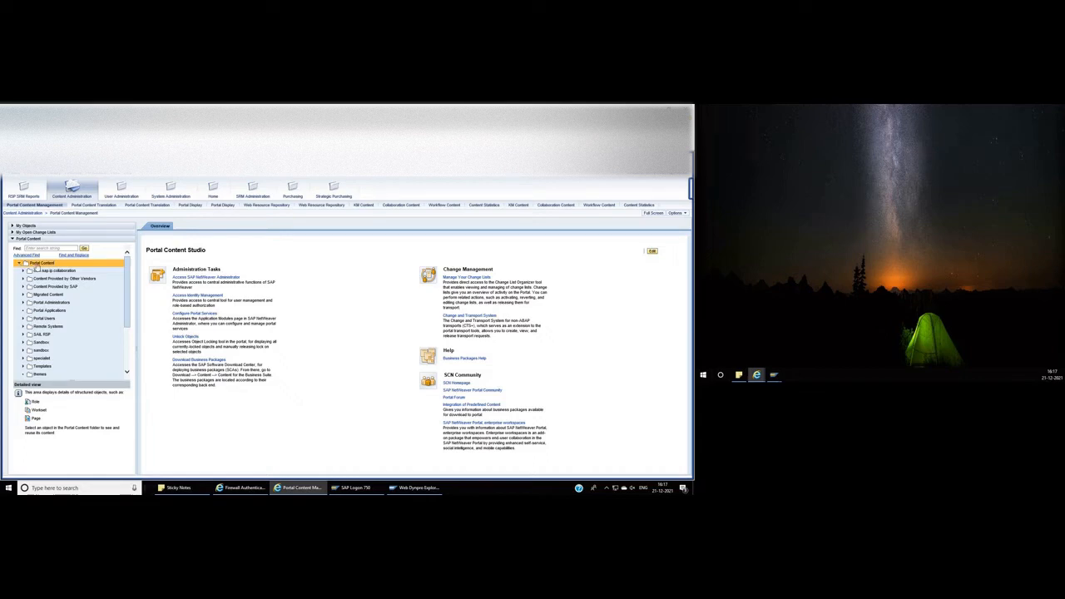
# - Create a folder named Demo under Portal Content with ID demo, prefix com.mycompany.com and description "Custom folder", and close the wizard
pyautogui.rightClick(36, 267)
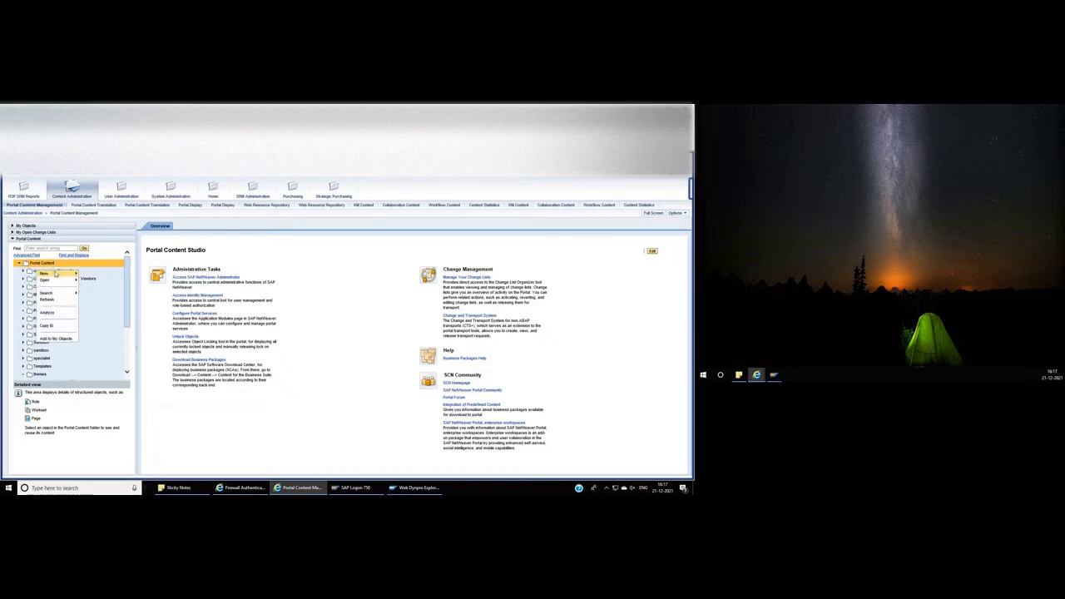
pyautogui.moveTo(66, 274)
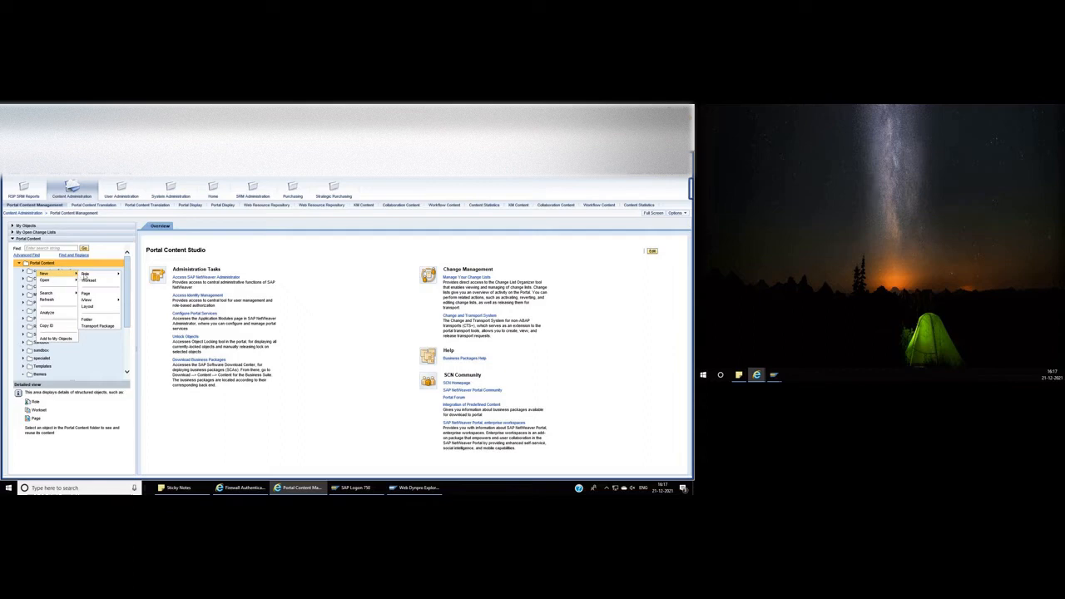
pyautogui.click(95, 322)
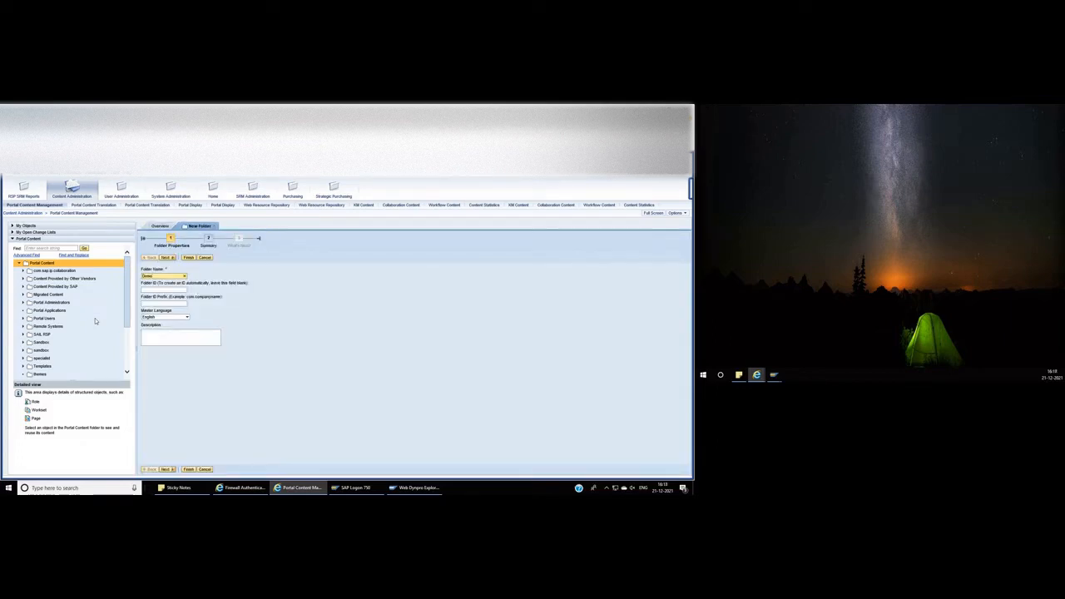
pyautogui.press('Tab')
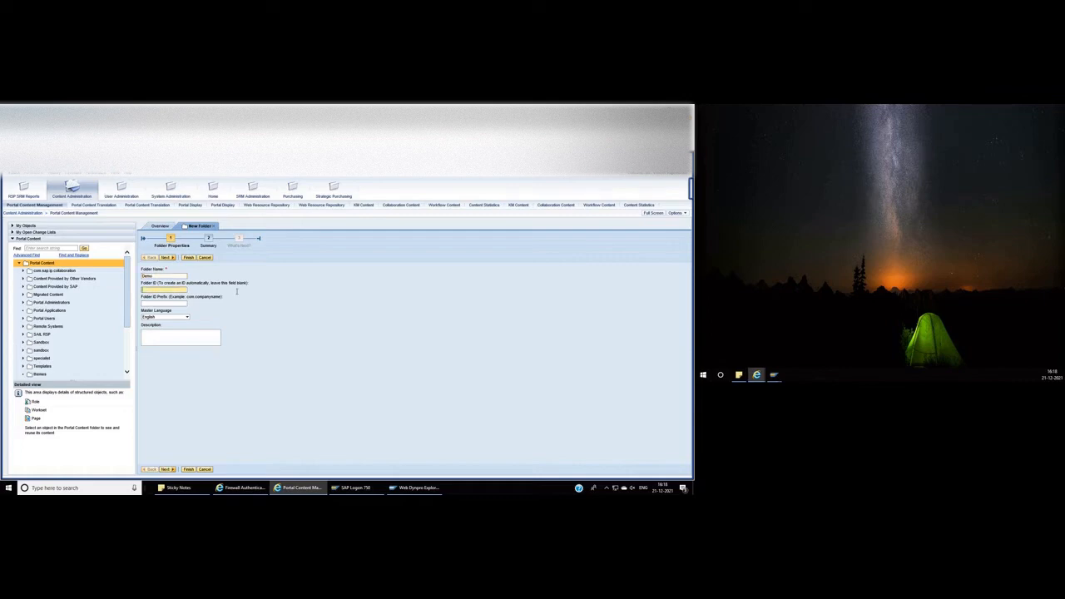
pyautogui.write('demo')
pyautogui.click(171, 303)
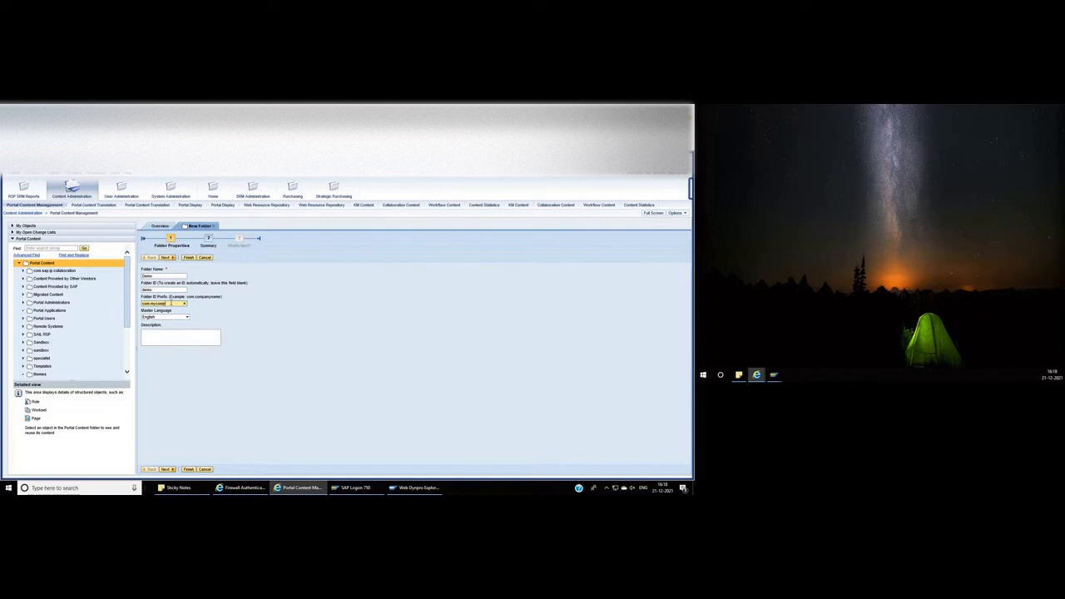
pyautogui.write('.com')
pyautogui.click(158, 337)
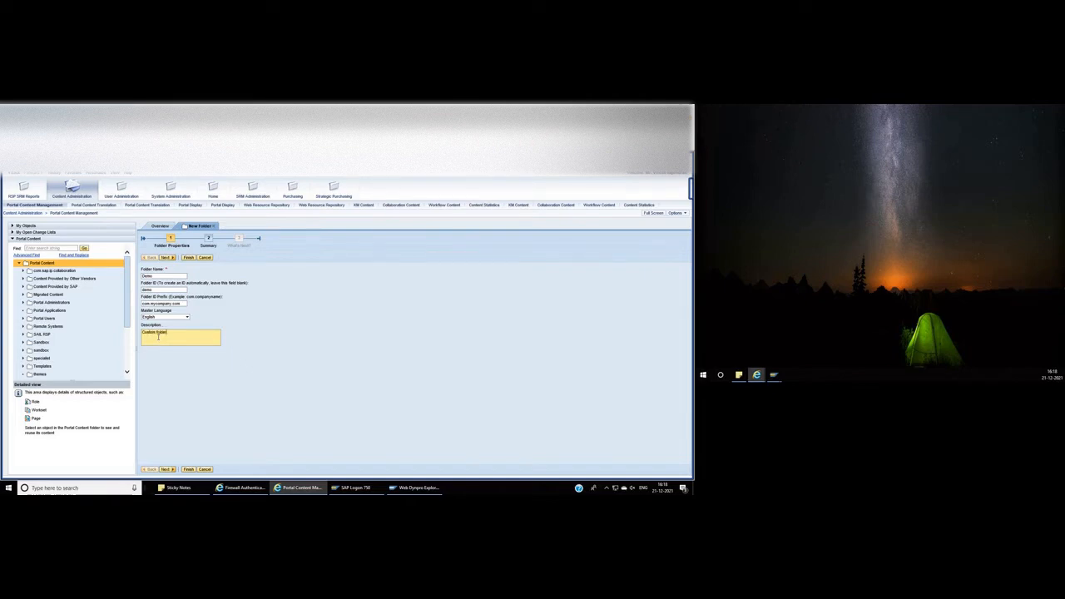
pyautogui.click(169, 258)
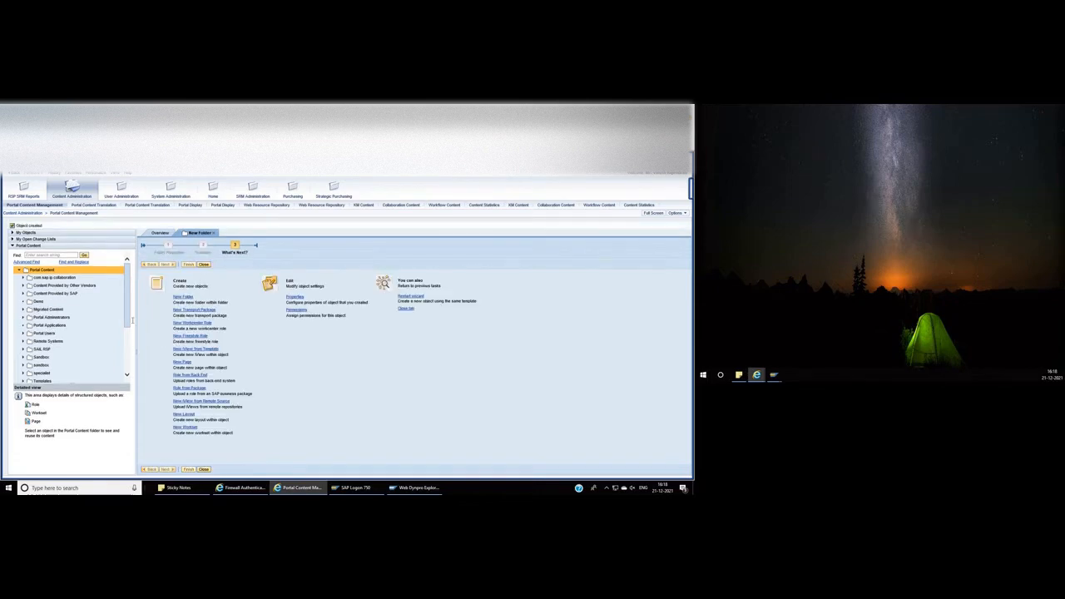
pyautogui.moveTo(126, 319)
pyautogui.mouseDown()
pyautogui.moveTo(127, 347)
pyautogui.moveTo(128, 331)
pyautogui.mouseUp()
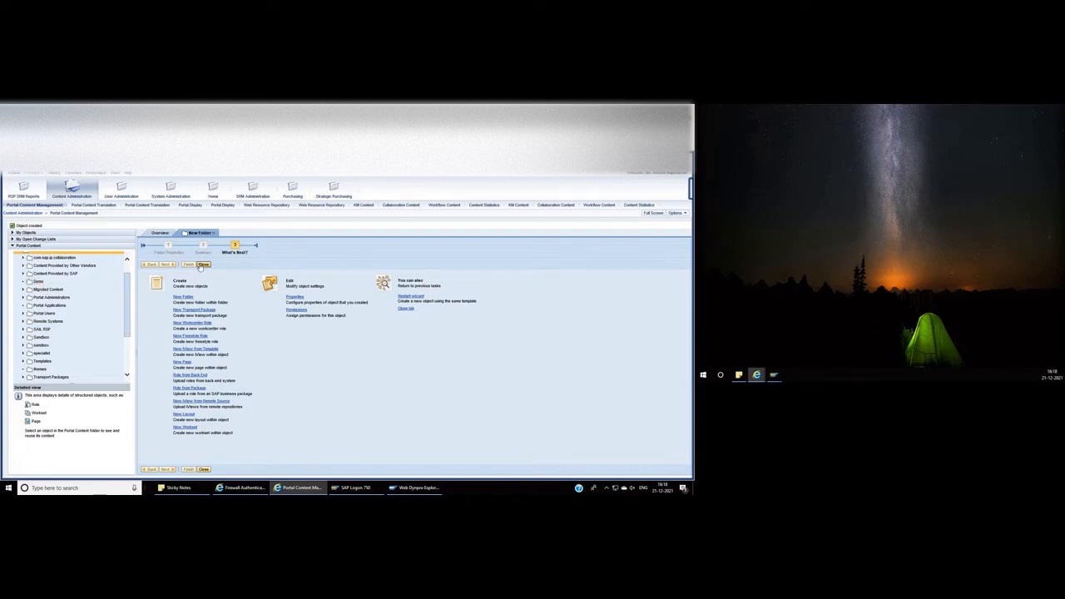
pyautogui.click(203, 265)
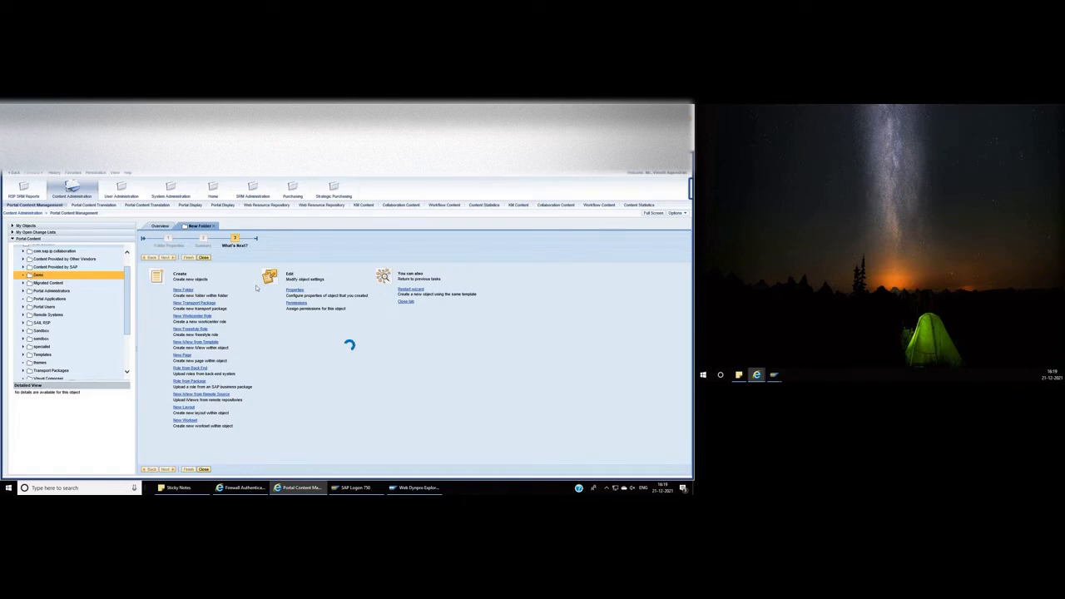
# - Start a new iView from template in the Demo folder, using the "Web Dynpro iView for SAP SRM (ABAP)" template
pyautogui.rightClick(37, 281)
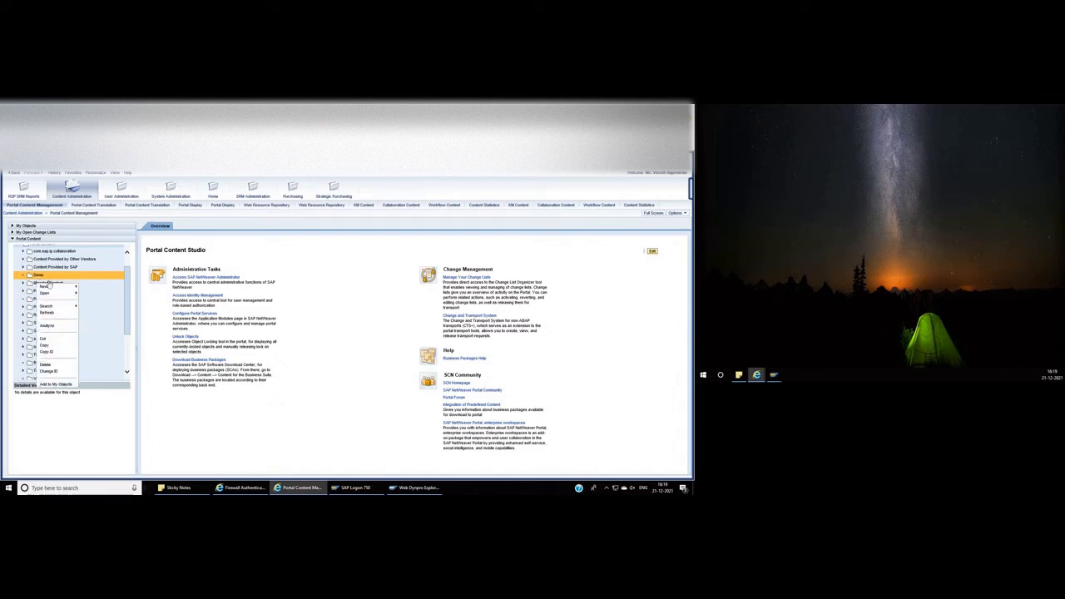
pyautogui.moveTo(50, 286)
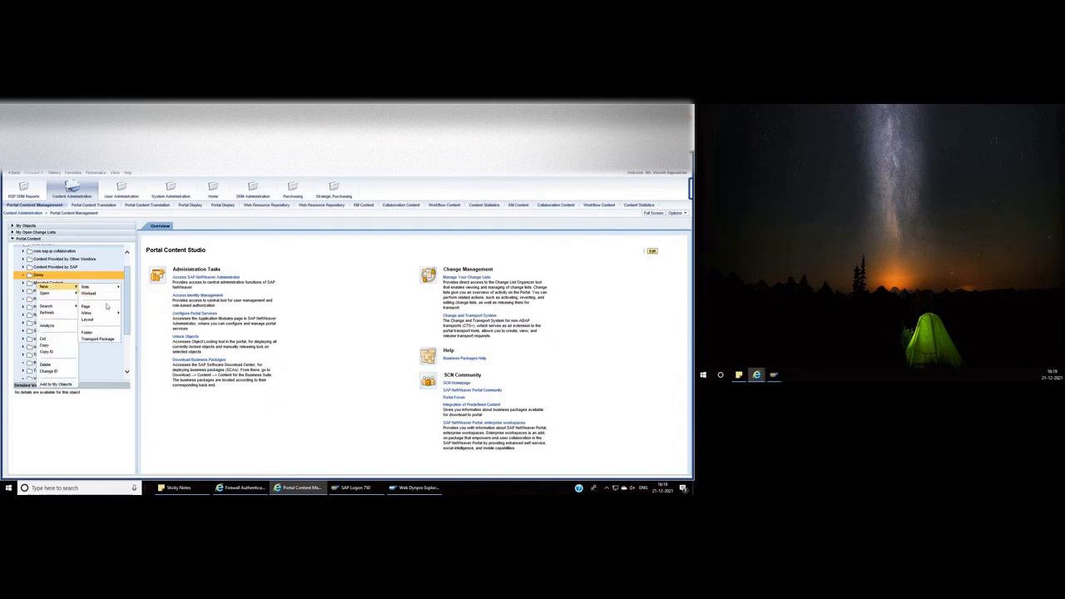
pyautogui.moveTo(111, 313)
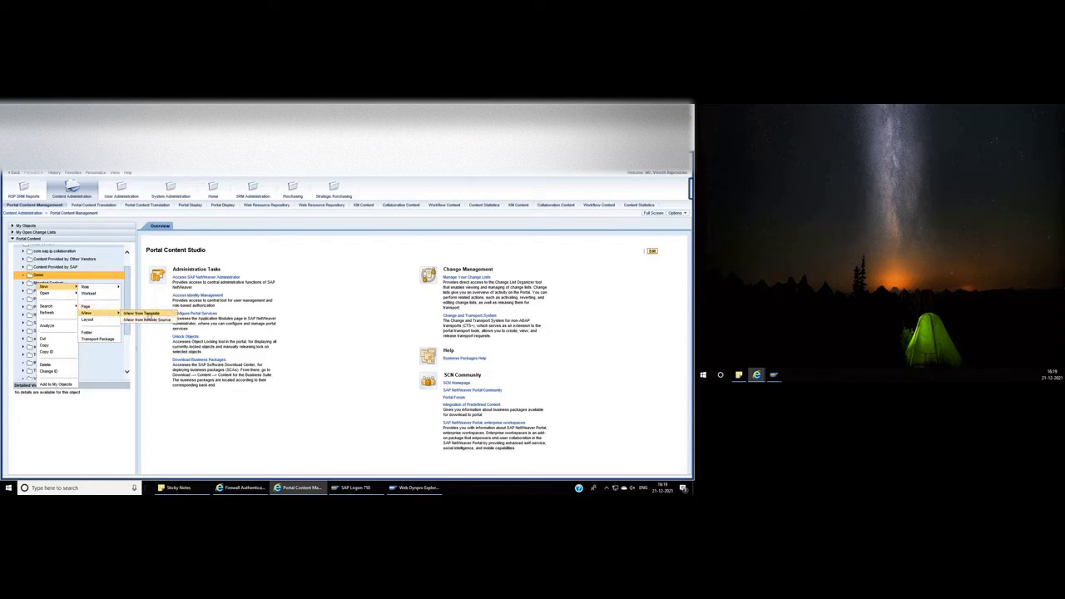
pyautogui.click(148, 315)
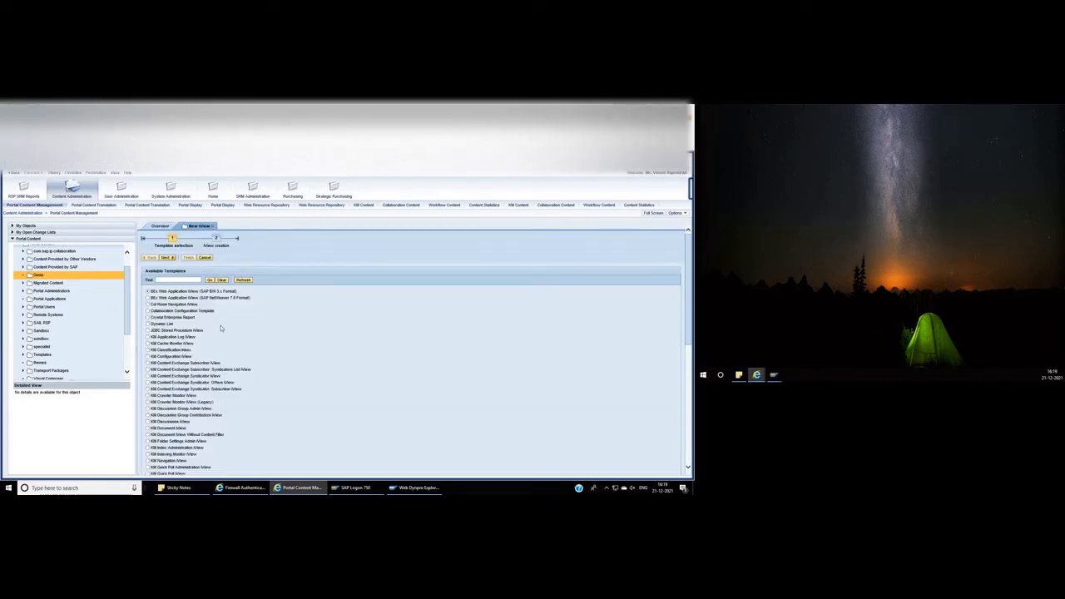
pyautogui.scroll(-1, 222, 330)
pyautogui.scroll(-6, 220, 399)
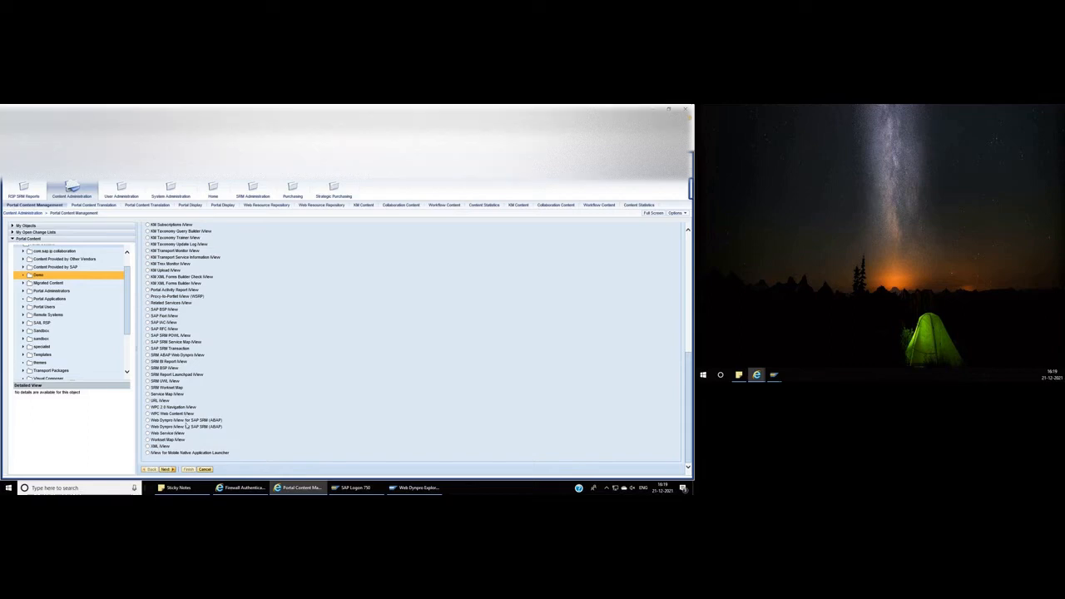
pyautogui.click(190, 421)
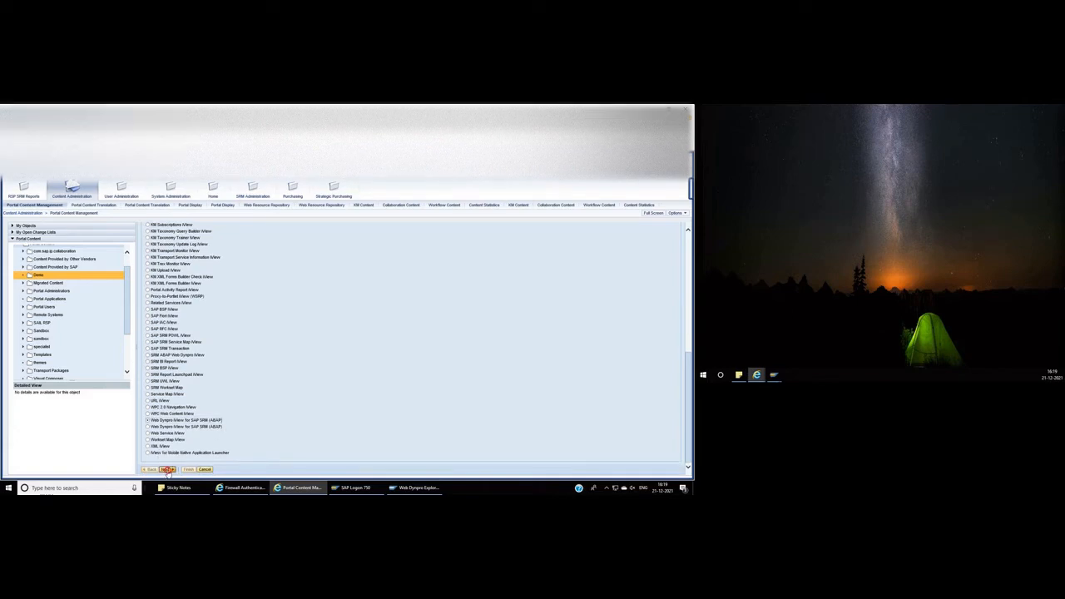
pyautogui.click(166, 469)
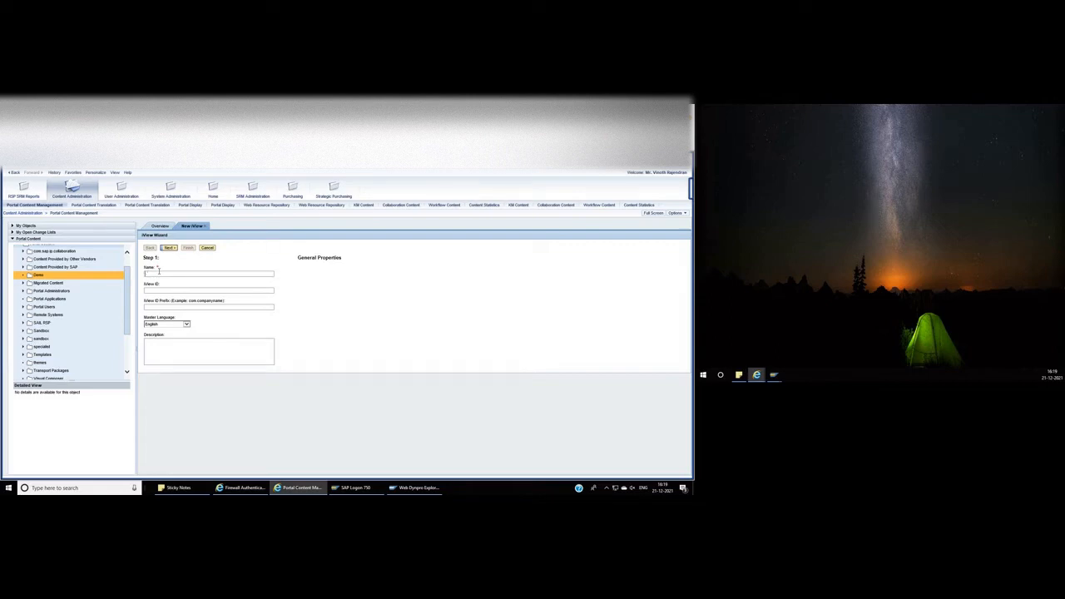
# - Set the iView's name and ID to iview_demo with the ID prefix com.mycompany, and continue to the application parameters
pyautogui.write('iView_d')
pyautogui.moveTo(170, 274); pyautogui.dragTo(143, 280)
pyautogui.hotkey('ctrl', 'c')
pyautogui.click(148, 289)
pyautogui.hotkey('ctrl', 'v')
pyautogui.click(157, 306)
pyautogui.write('com.mycompa')
pyautogui.press('BackSpace')
pyautogui.press('BackSpace')
pyautogui.click(169, 248)
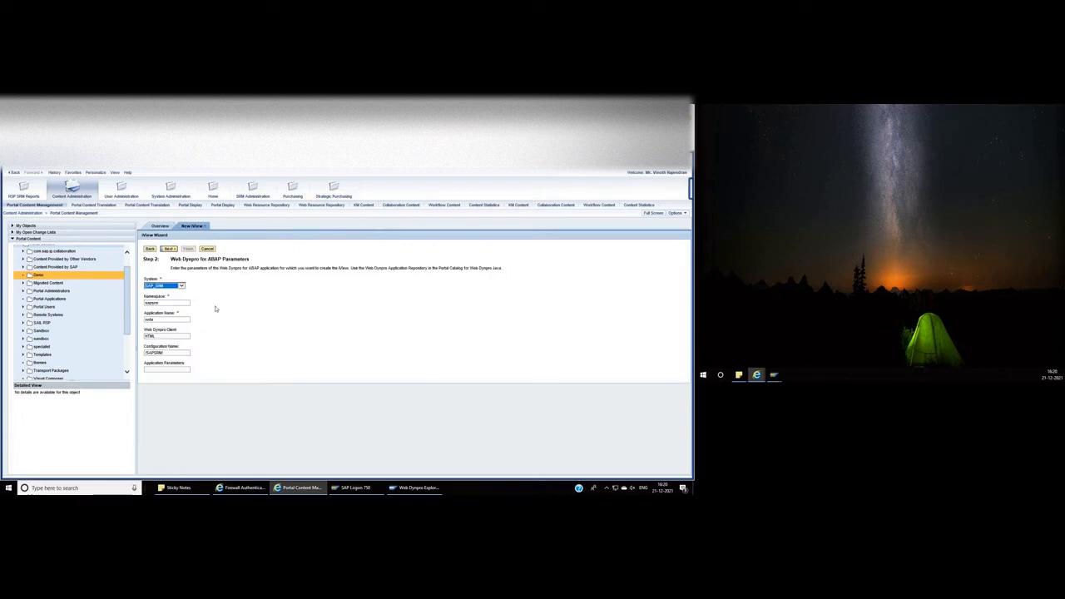
# - Look up the application in Web Dynpro Explorer, set the iView's namespace to sap and application name to ZTEST_WD_PROJ1, and finish the wizard
pyautogui.click(161, 303)
pyautogui.click(417, 488)
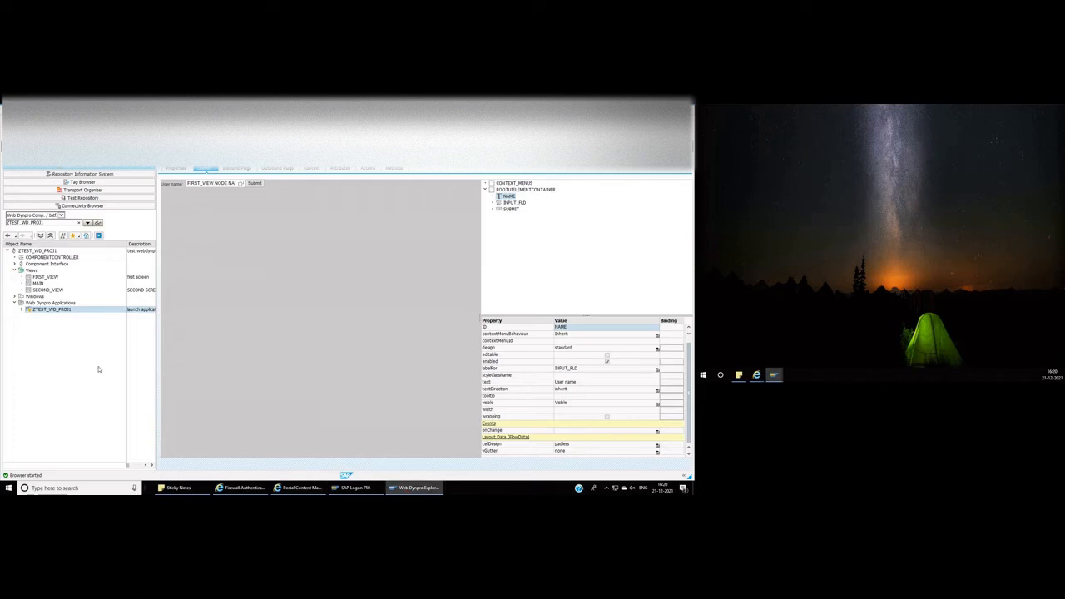
pyautogui.doubleClick(53, 309)
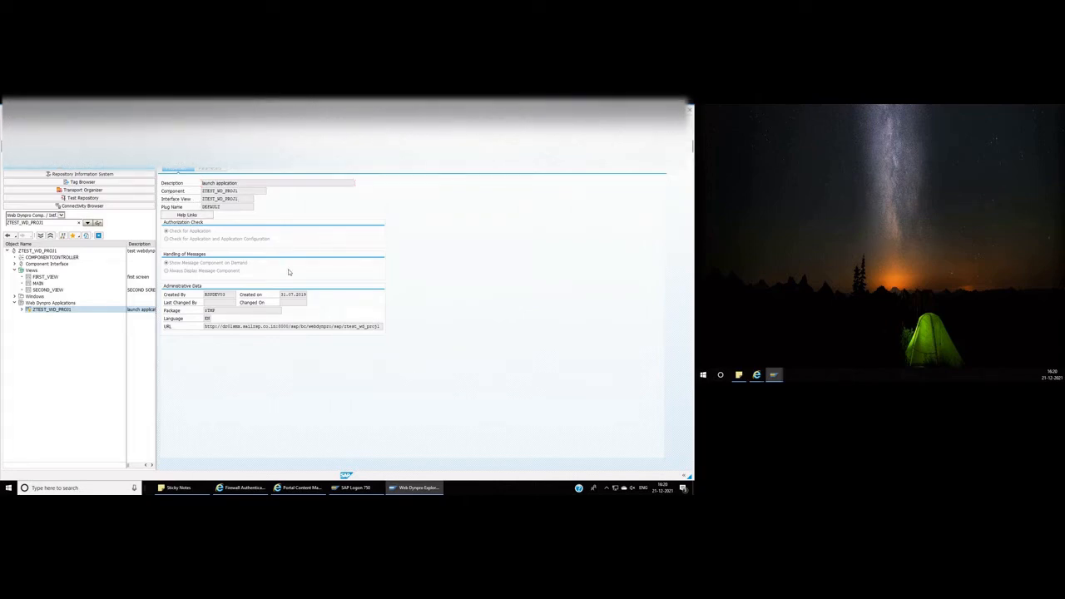
pyautogui.hotkey('alt', 'Tab')
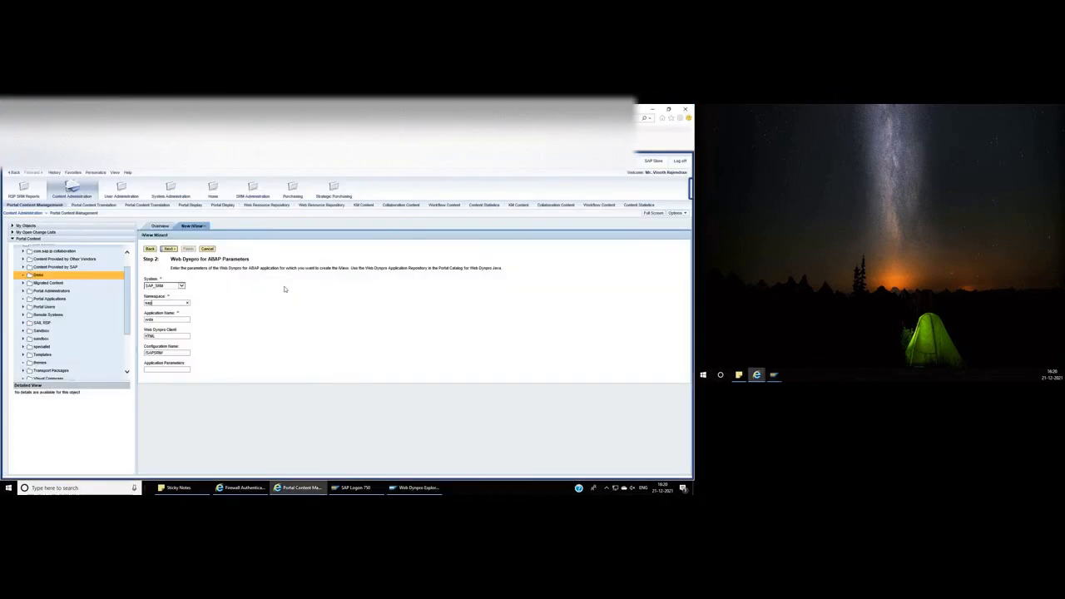
pyautogui.click(187, 320)
pyautogui.write('ZTEST_WD_PROJE')
pyautogui.click(169, 249)
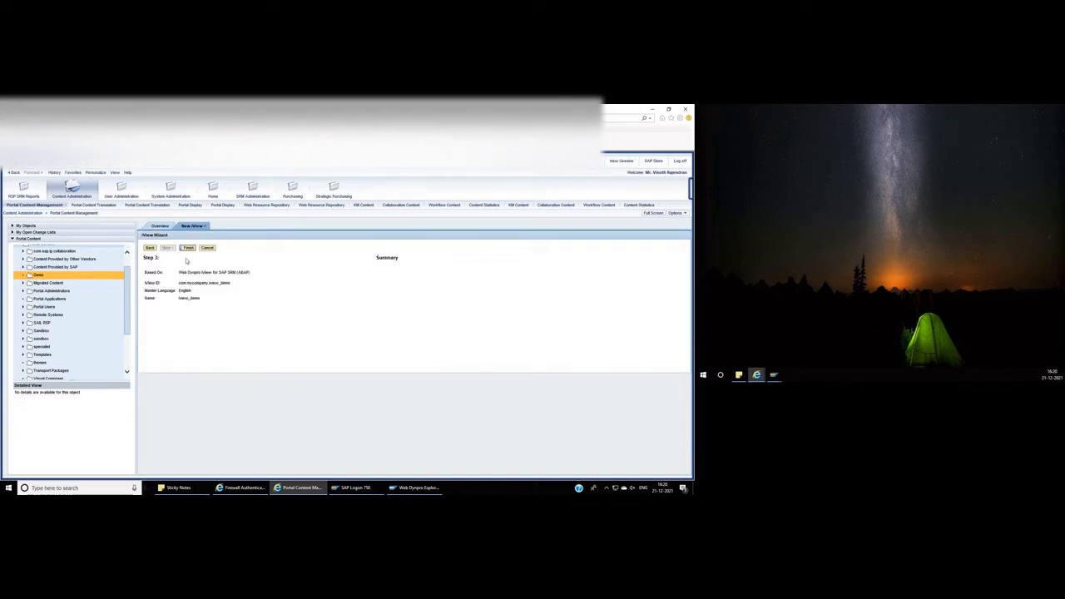
pyautogui.click(188, 248)
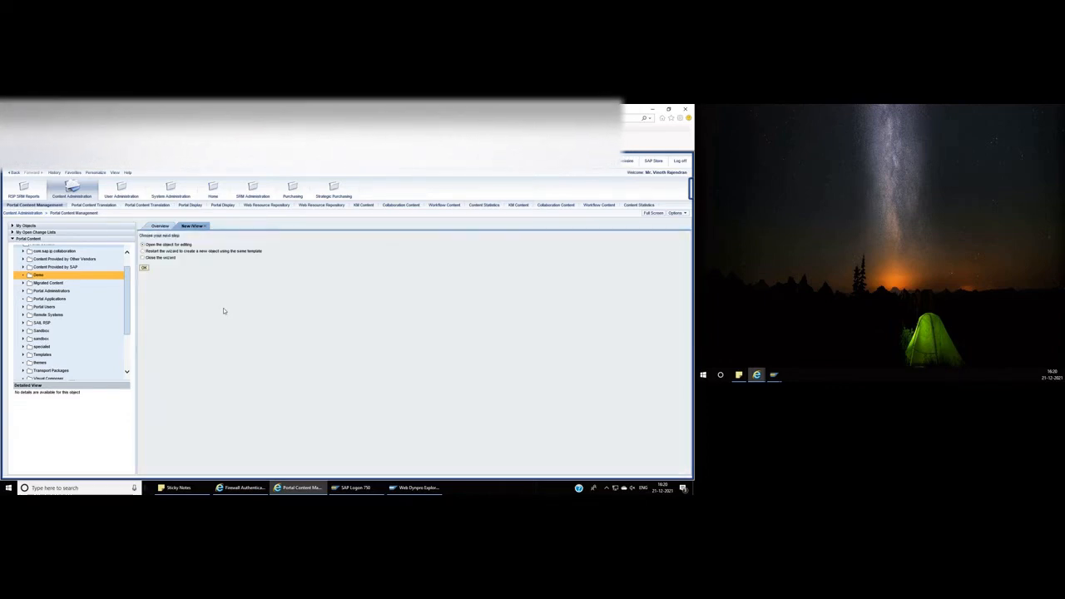
# - Open the newly created iview_demo for editing to review its basic properties, and close it
pyautogui.click(144, 268)
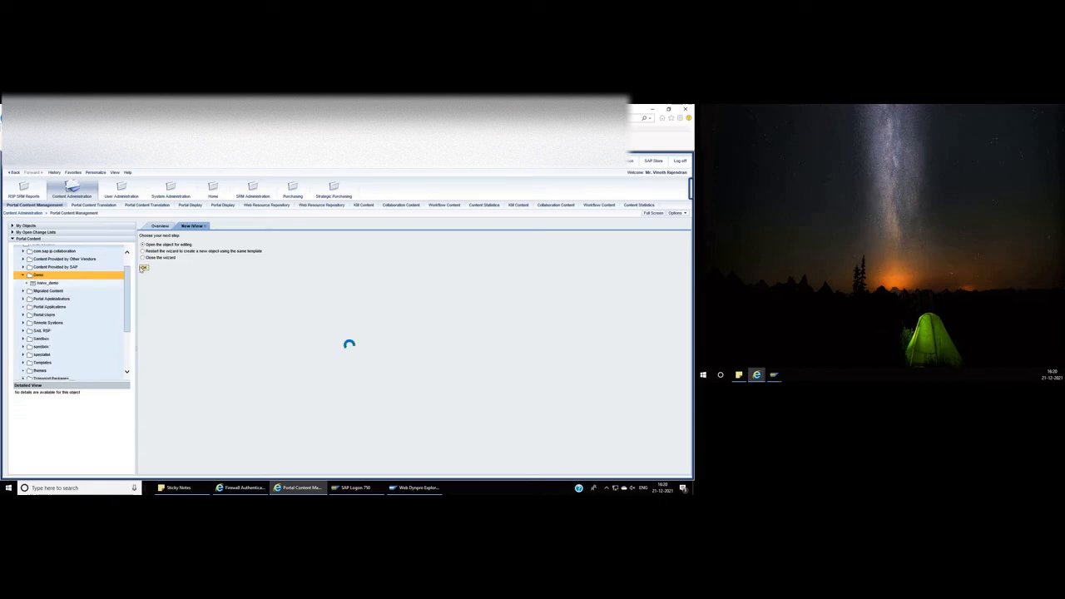
pyautogui.click(144, 269)
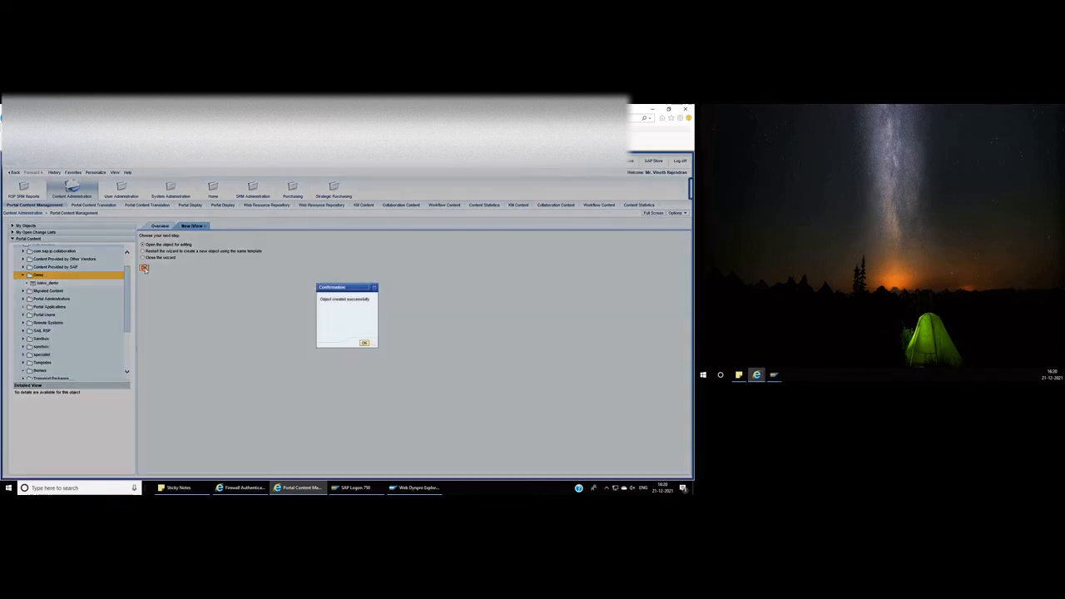
pyautogui.click(363, 343)
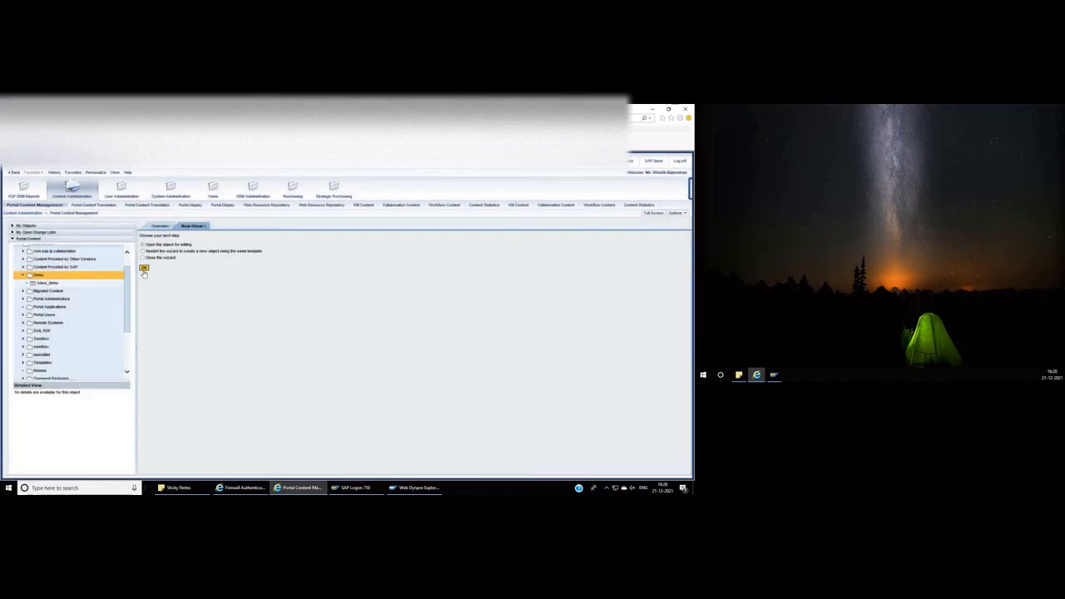
pyautogui.click(144, 269)
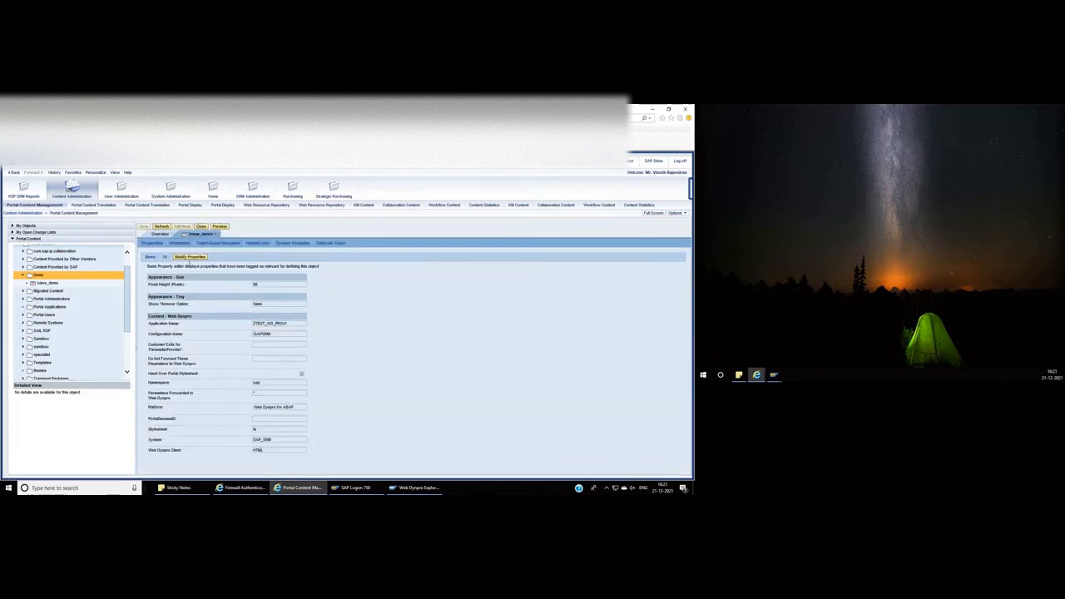
pyautogui.click(201, 227)
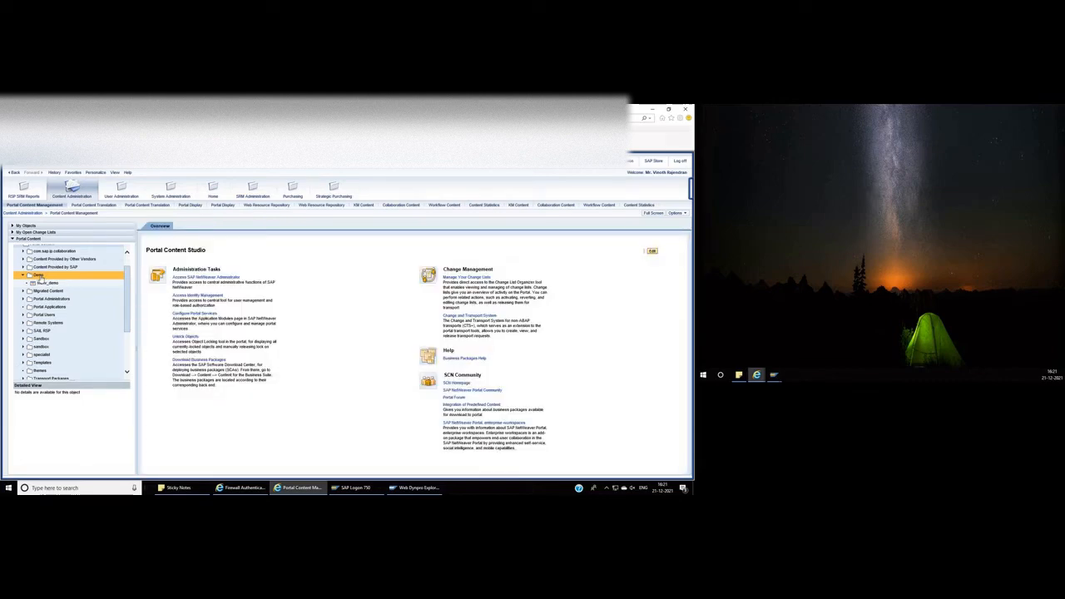
# - Start a new page in the Demo folder with page_demo as both its name and its ID
pyautogui.rightClick(40, 280)
pyautogui.moveTo(64, 287)
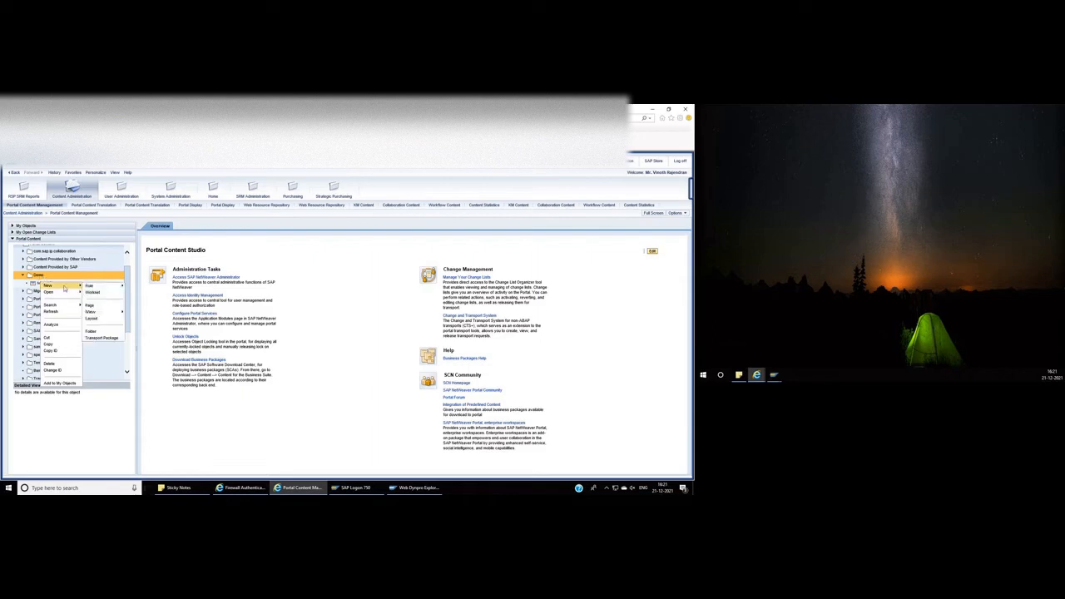
pyautogui.click(97, 306)
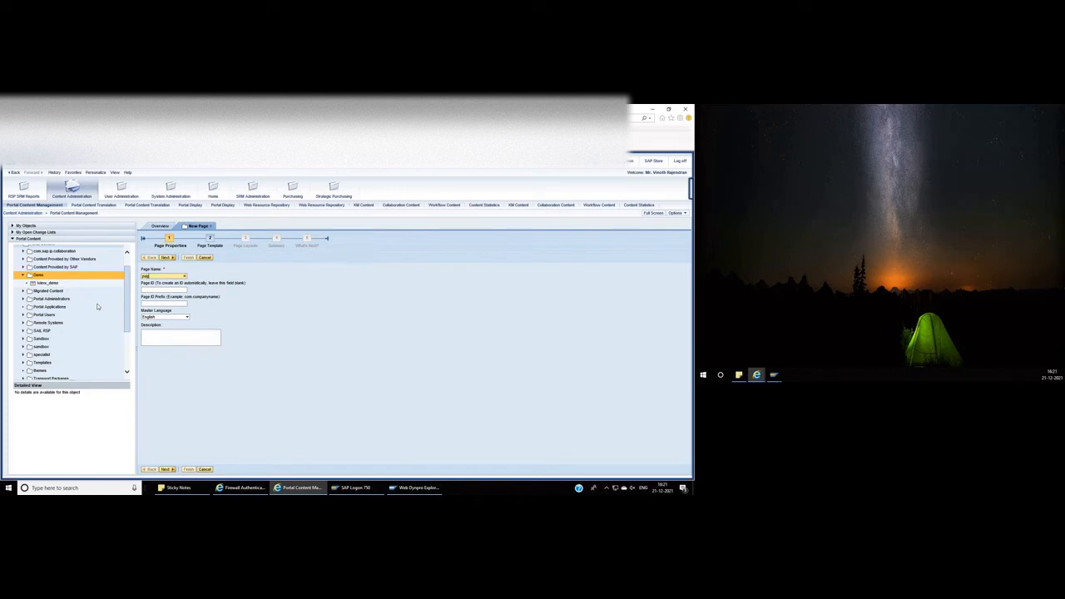
pyautogui.write('page_demo')
pyautogui.hotkey('ctrl', 'a')
pyautogui.hotkey('ctrl', 'c')
pyautogui.press('Tab')
pyautogui.hotkey('ctrl', 'v')
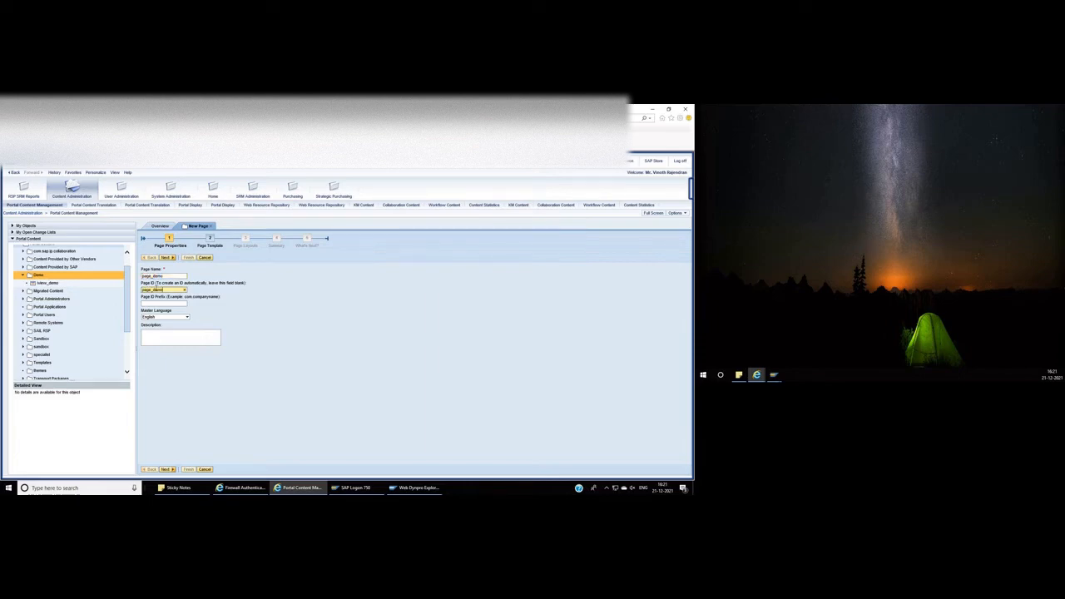
# - Set the page ID prefix to com.mycompany.com and continue through the page wizard to the template selection
pyautogui.press('Tab')
pyautogui.click(149, 303)
pyautogui.write('com.in')
pyautogui.write('yco')
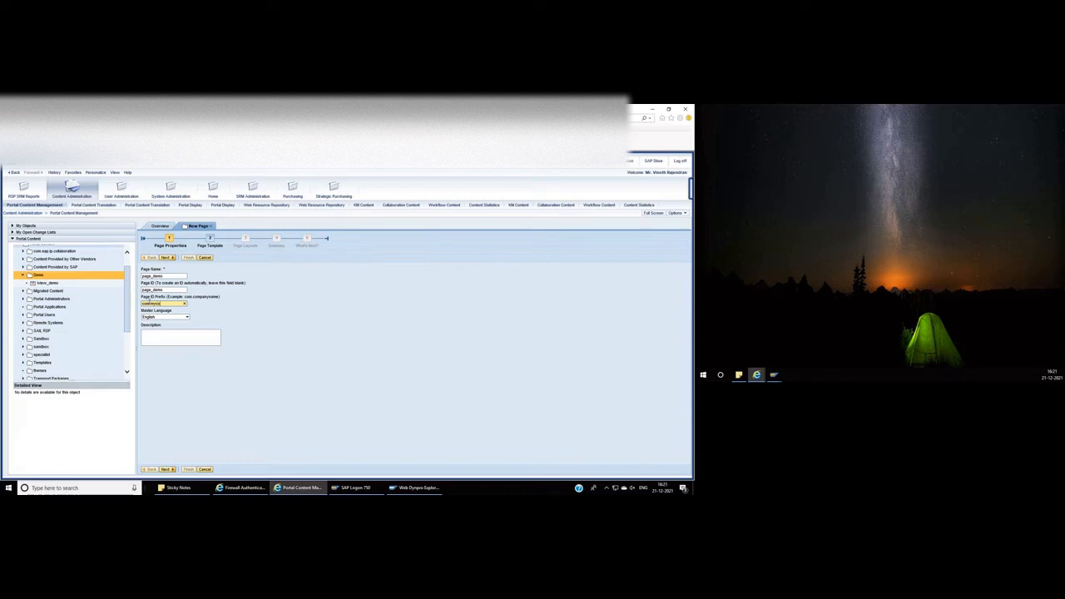
pyautogui.write('mpany.com')
pyautogui.click(169, 258)
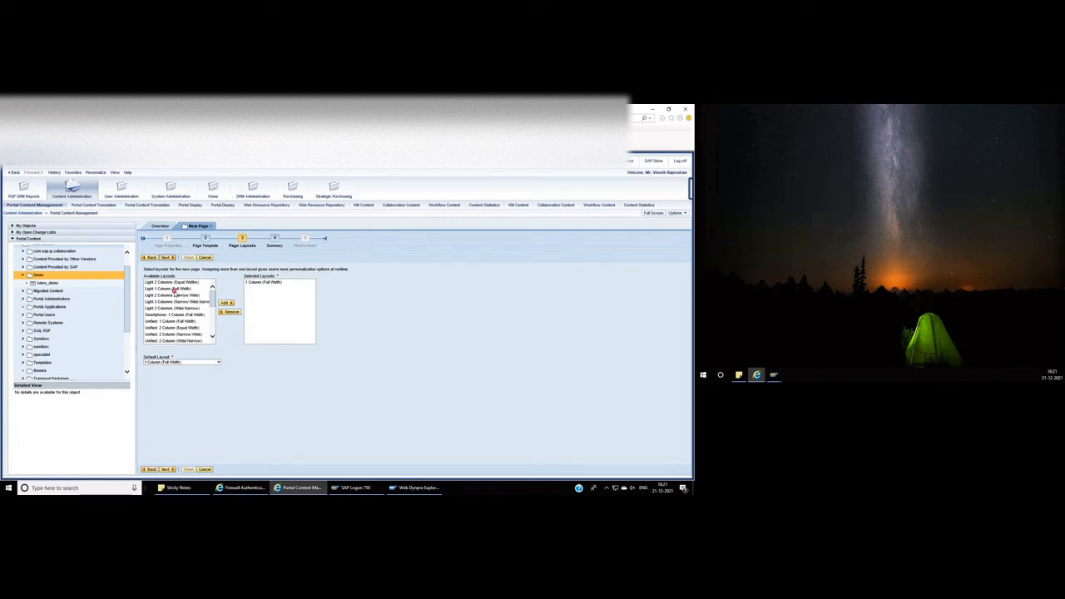
# - Keep 1 Column (Full Width) as the selected layout for page_demo and finish creating the page
pyautogui.click(175, 289)
pyautogui.click(263, 283)
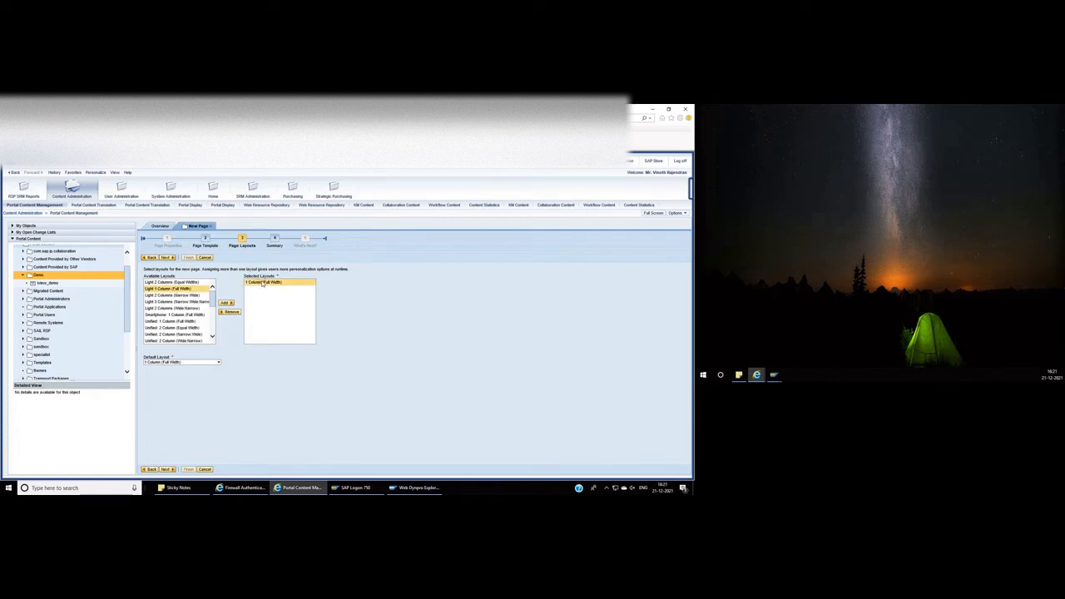
pyautogui.click(166, 258)
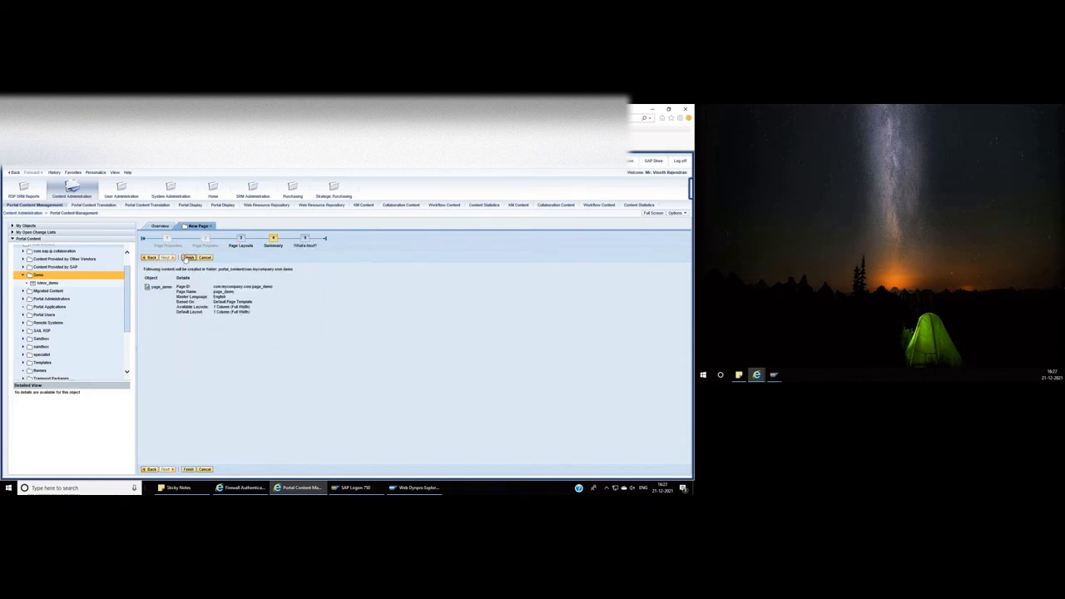
pyautogui.click(186, 258)
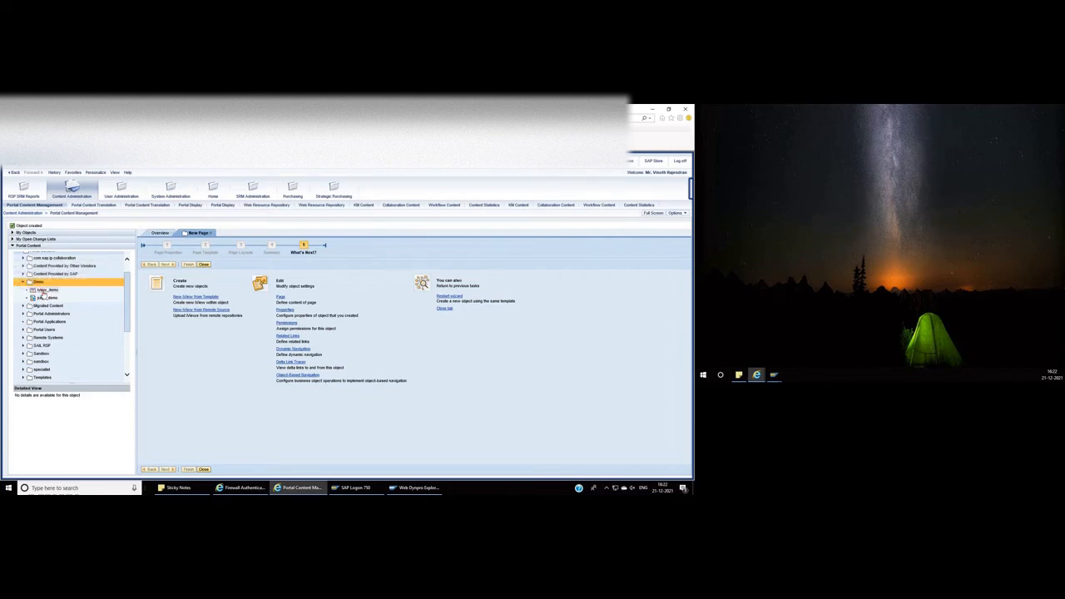
pyautogui.click(43, 290)
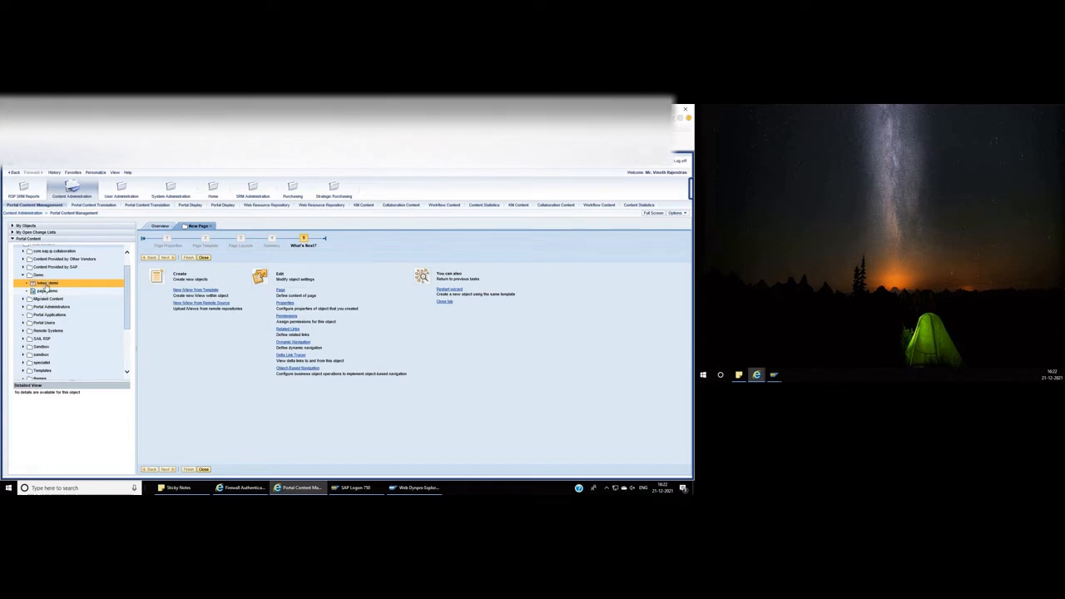
pyautogui.rightClick(47, 289)
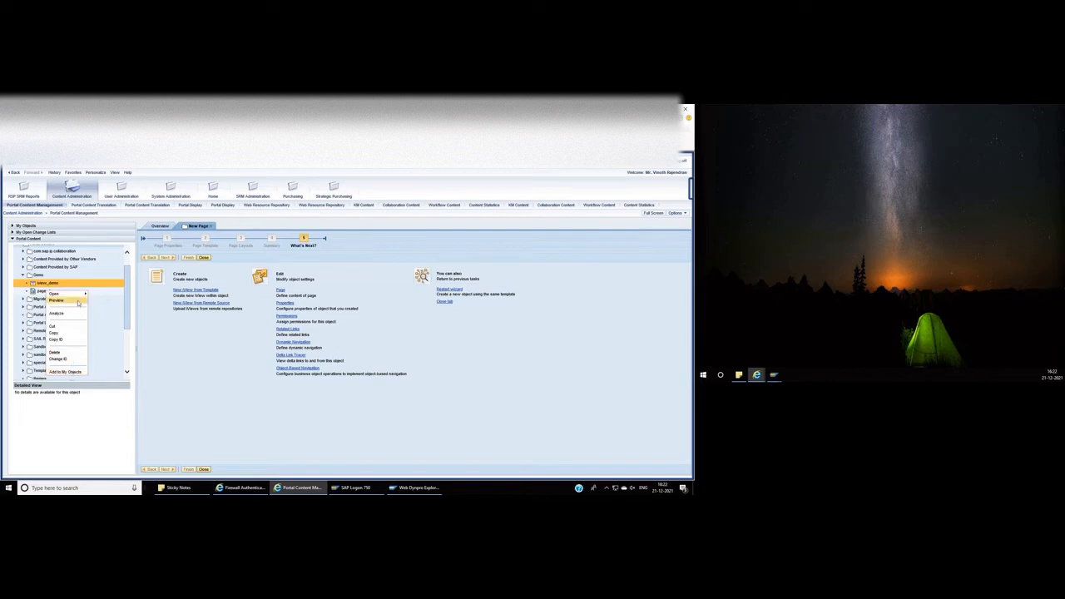
pyautogui.moveTo(81, 296)
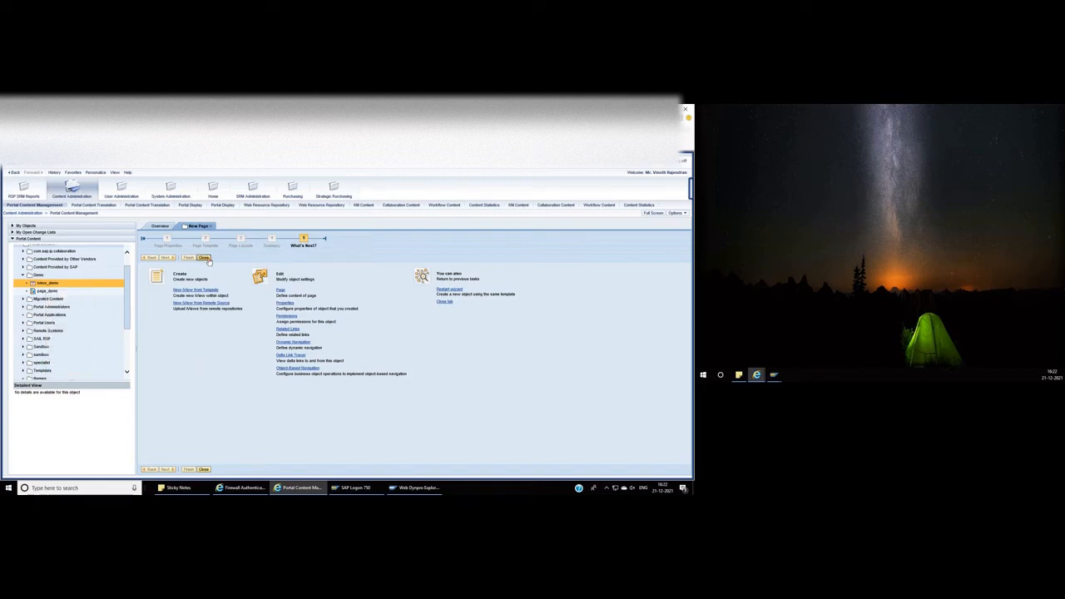
# - Close the New Page wizard and open page_demo from the Demo folder for editing its content
pyautogui.click(205, 258)
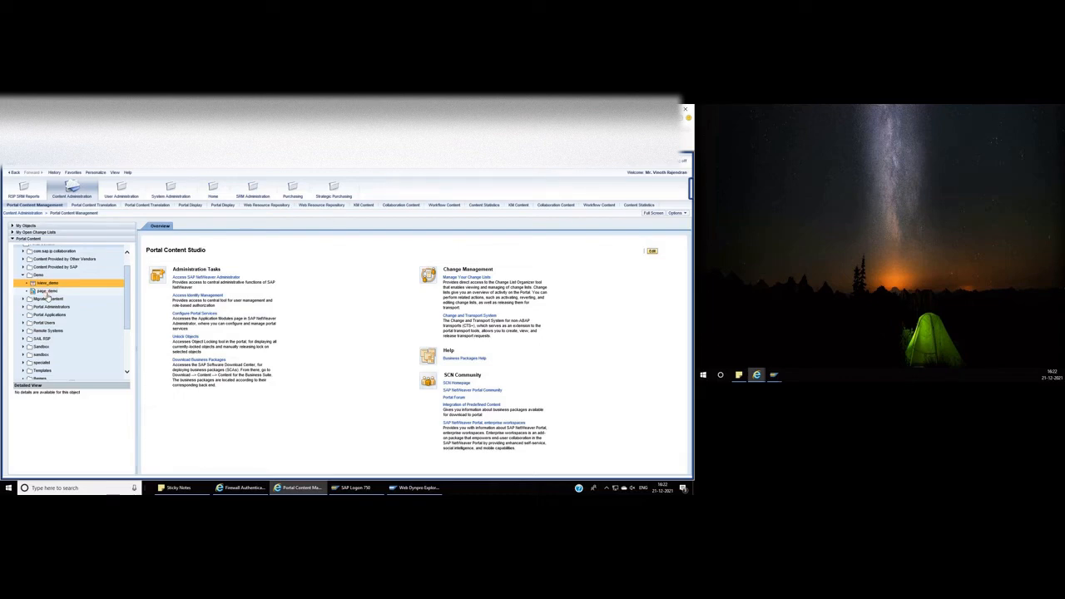
pyautogui.rightClick(47, 293)
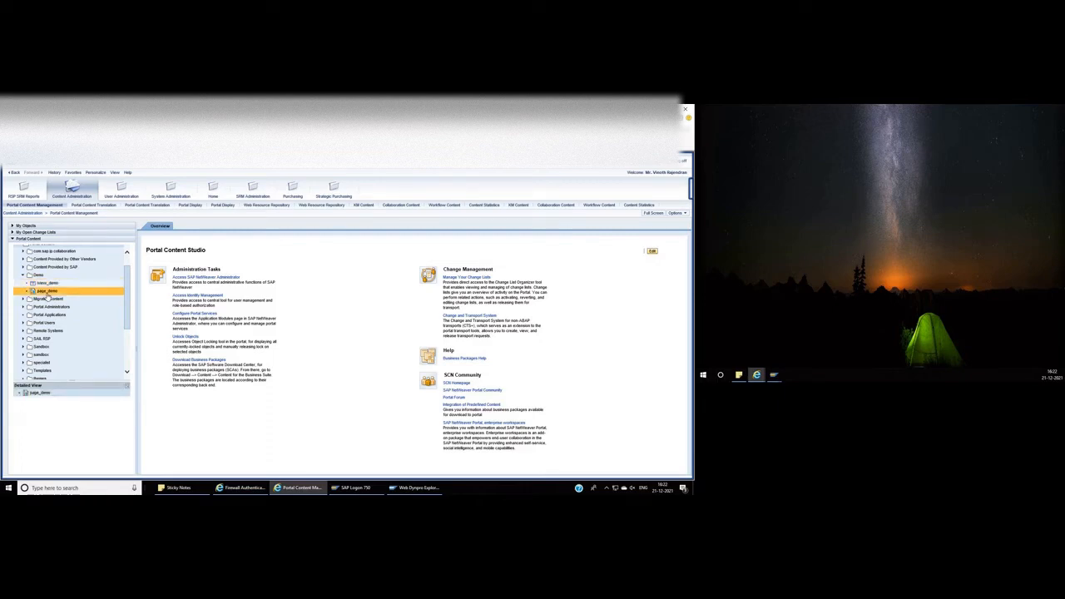
pyautogui.rightClick(47, 296)
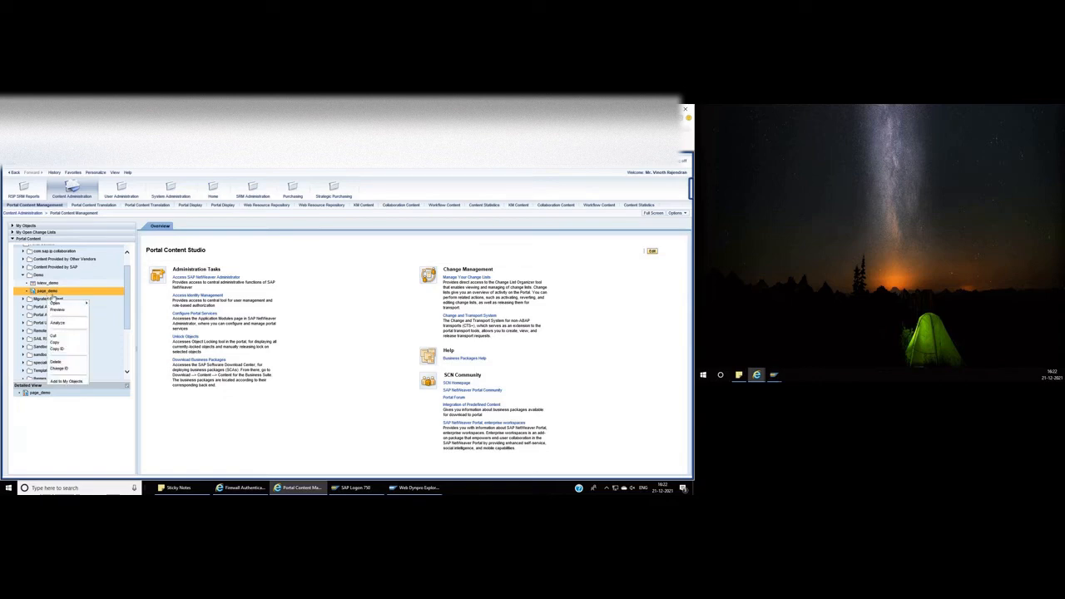
pyautogui.moveTo(56, 303)
pyautogui.click(103, 304)
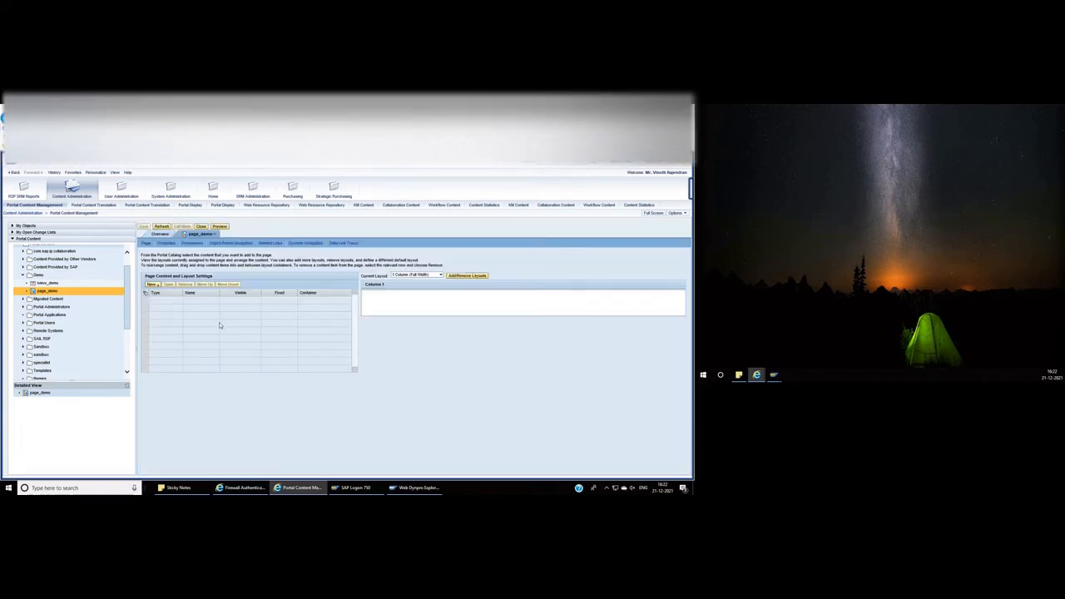
# - Add iview_demo to page_demo as a delta link, then save and preview the page
pyautogui.click(45, 284)
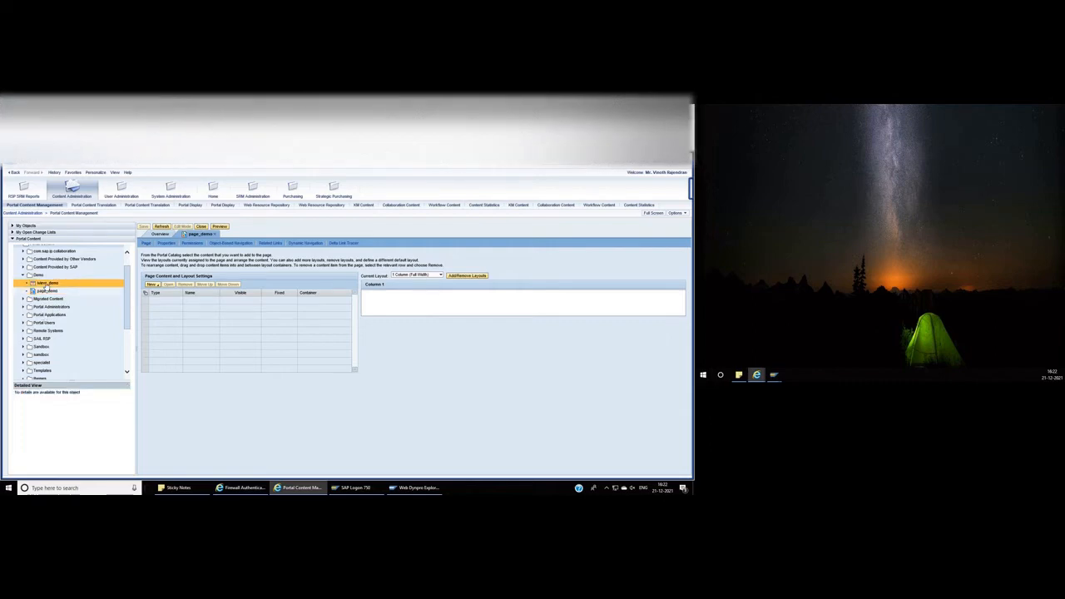
pyautogui.rightClick(48, 289)
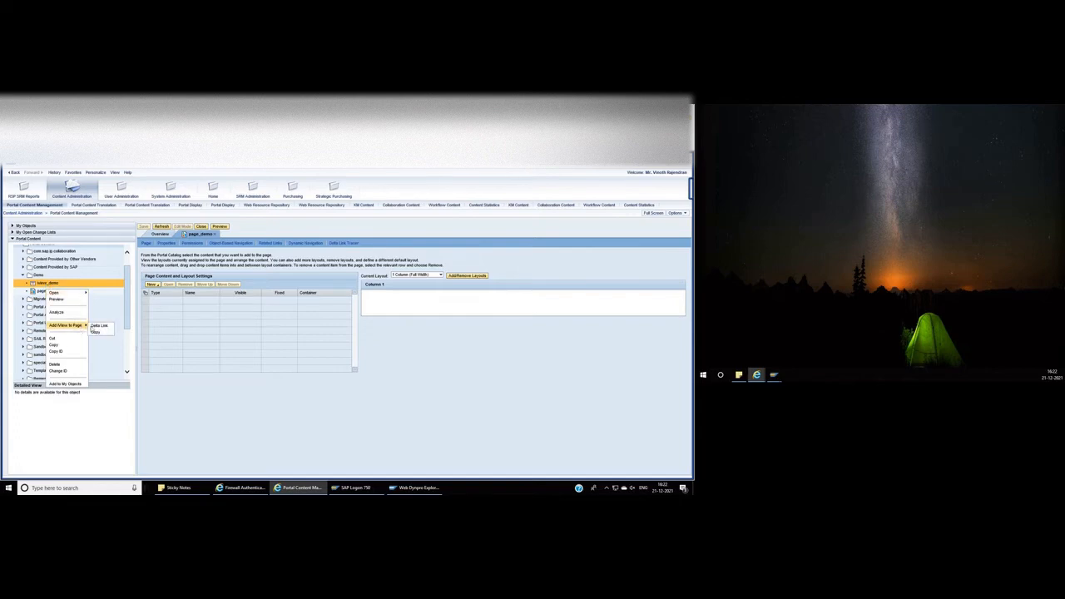
pyautogui.click(101, 326)
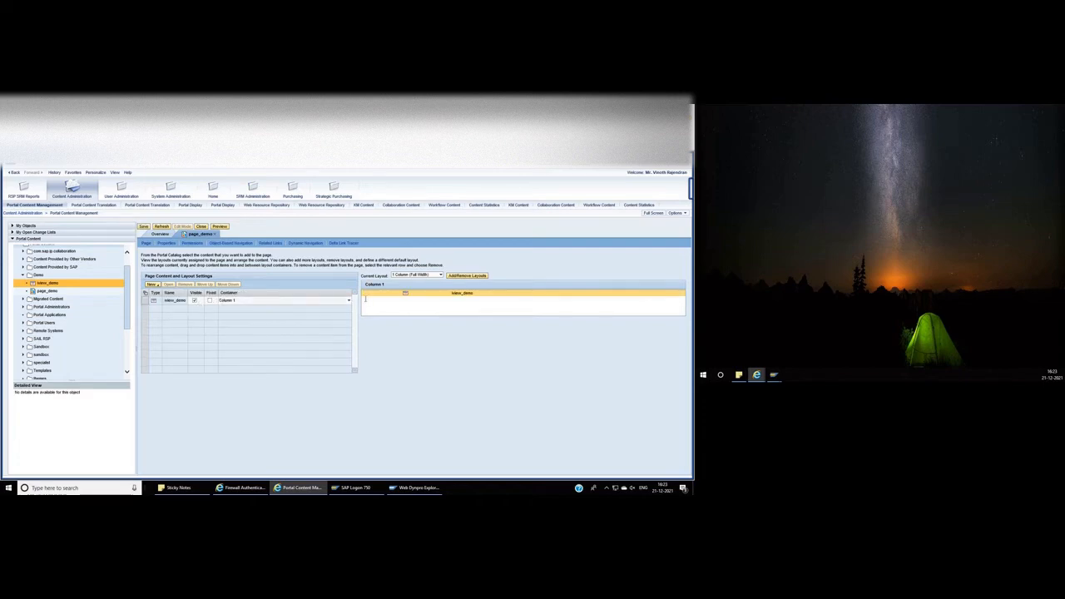
pyautogui.click(144, 228)
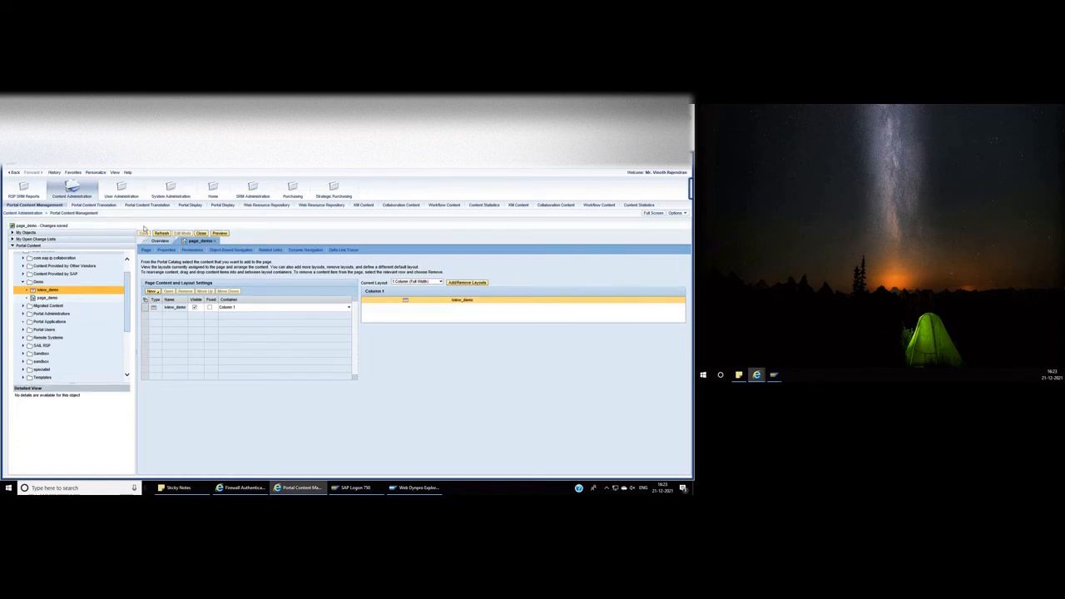
pyautogui.click(221, 234)
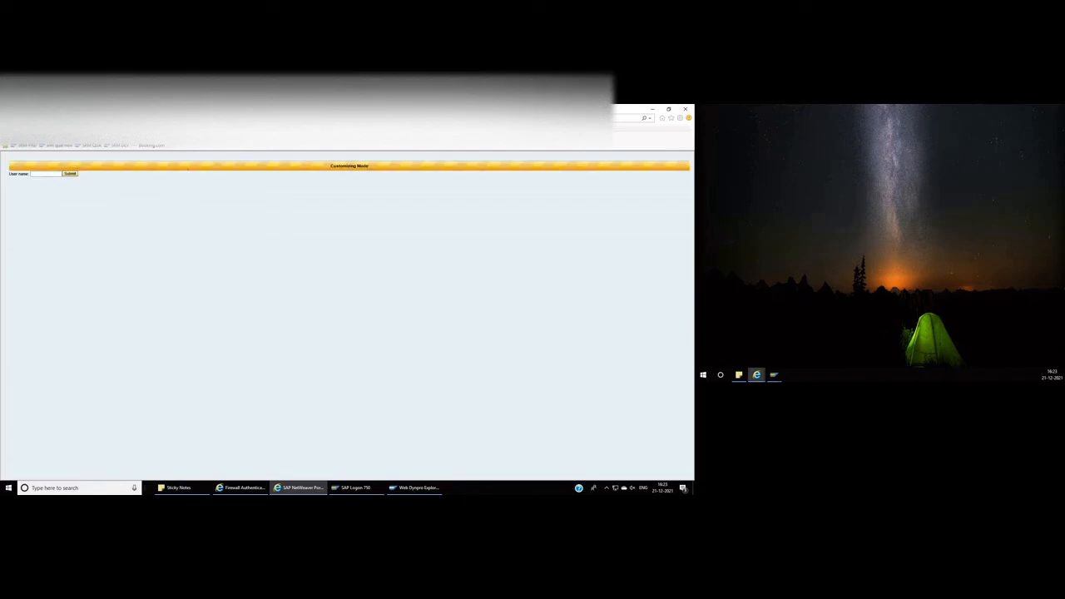
pyautogui.hotkey('ctrl', 'w')
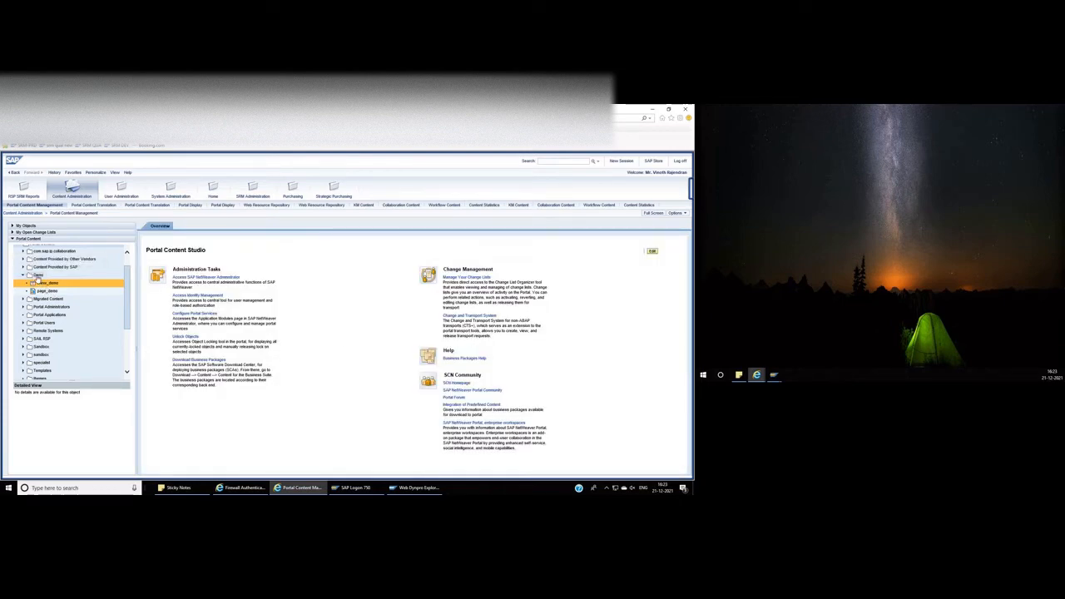
# - Start a new workset in the Demo folder with worksheet_demo as both its name and its ID
pyautogui.click(37, 277)
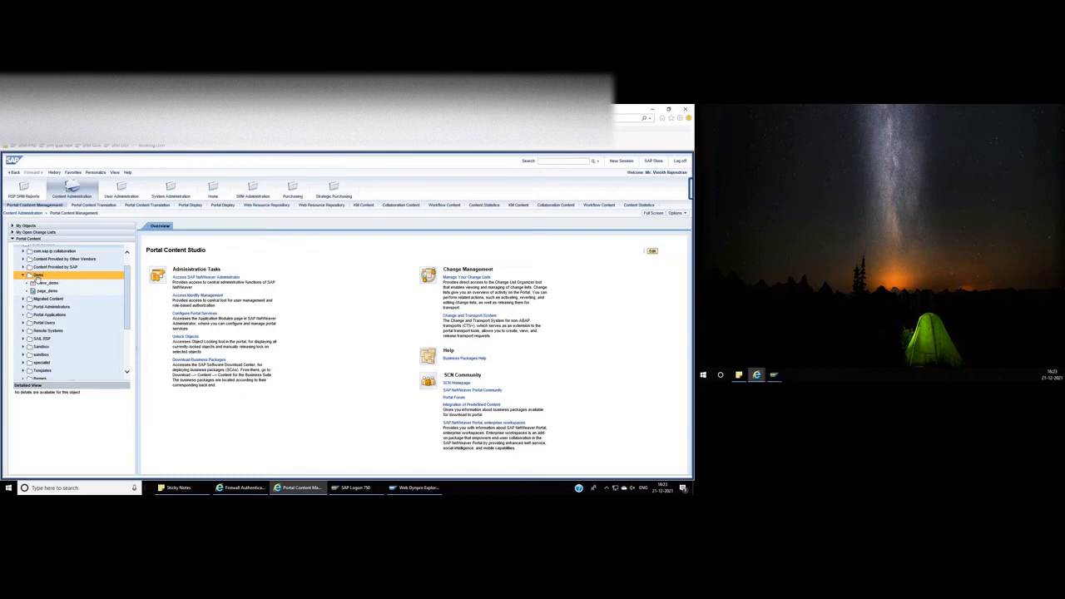
pyautogui.rightClick(39, 278)
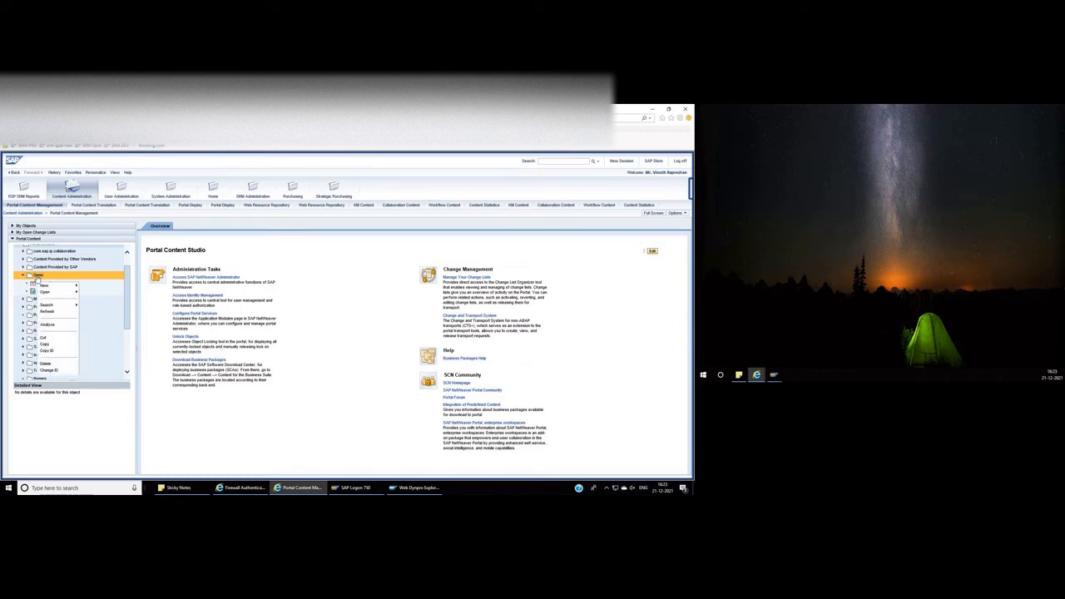
pyautogui.moveTo(53, 286)
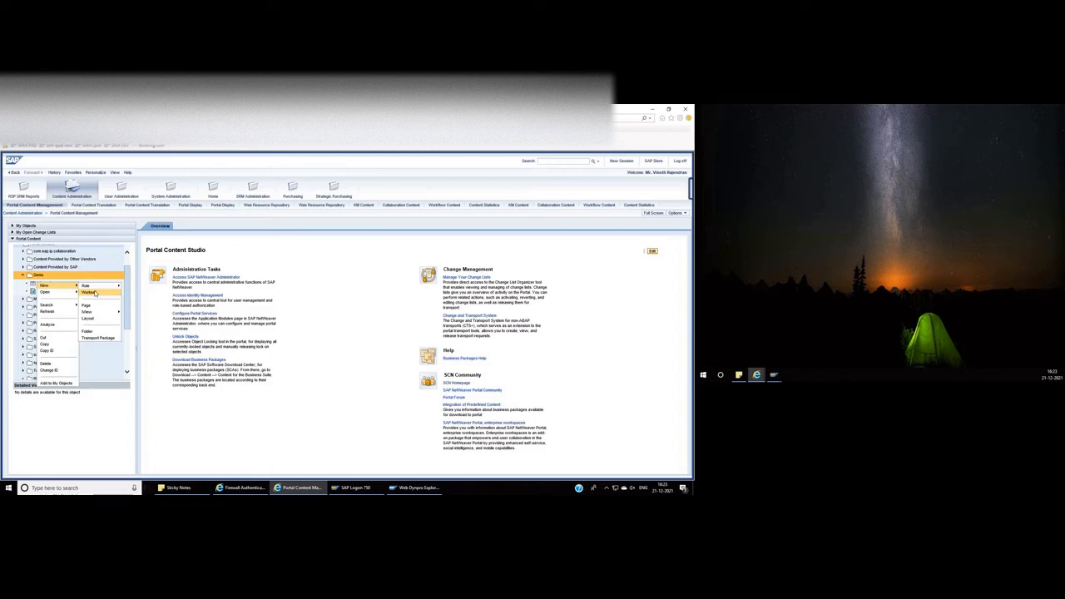
pyautogui.click(94, 293)
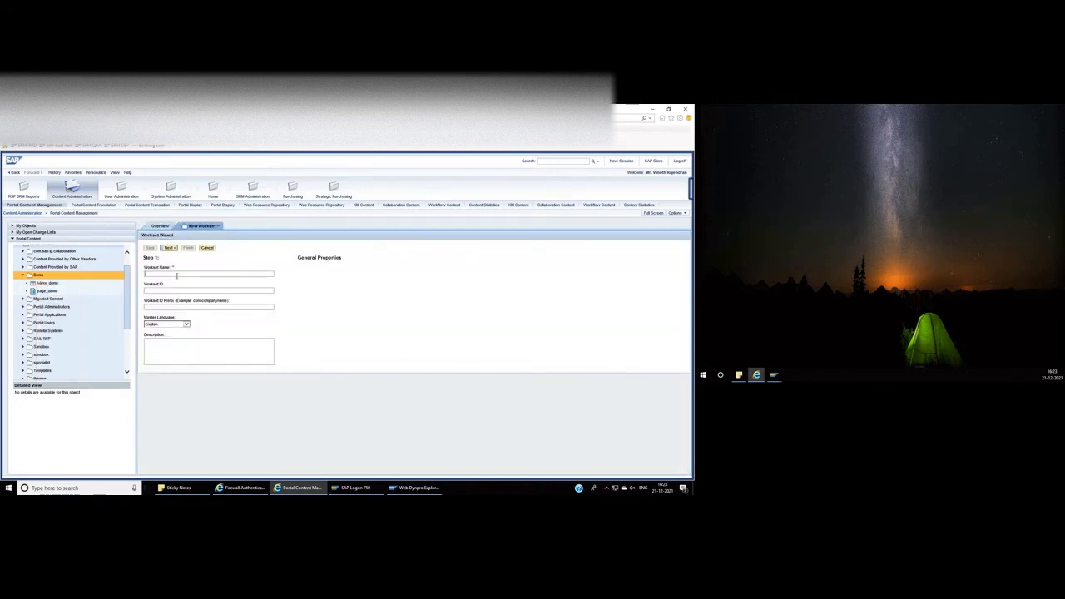
pyautogui.write('workset_demo')
pyautogui.doubleClick(171, 273)
pyautogui.click(154, 291)
pyautogui.hotkey('ctrl', 'v')
# - Set the workset ID prefix to com.mycompany and complete the workset wizard
pyautogui.click(150, 307)
pyautogui.write('com.mycompany')
pyautogui.click(169, 248)
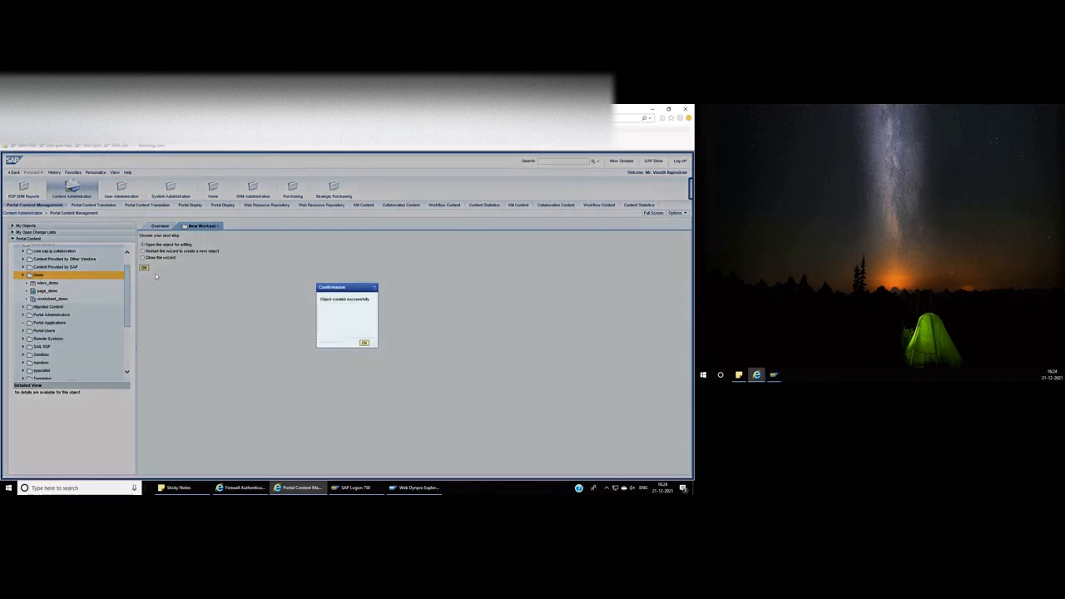
pyautogui.click(363, 343)
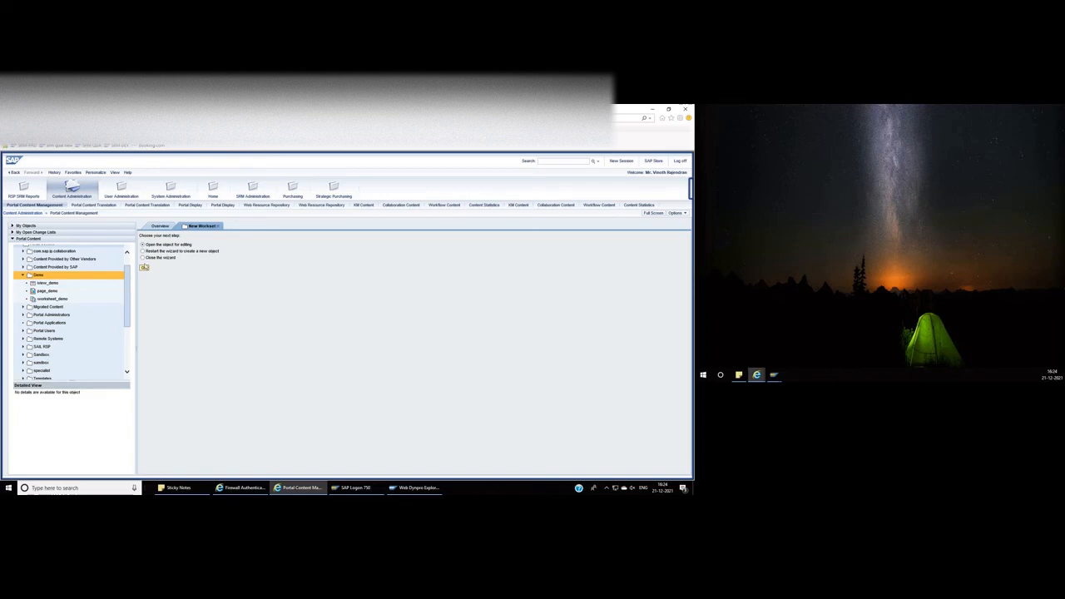
# - Open the new worksheet_demo workset for editing and mark it as an entry point
pyautogui.click(145, 267)
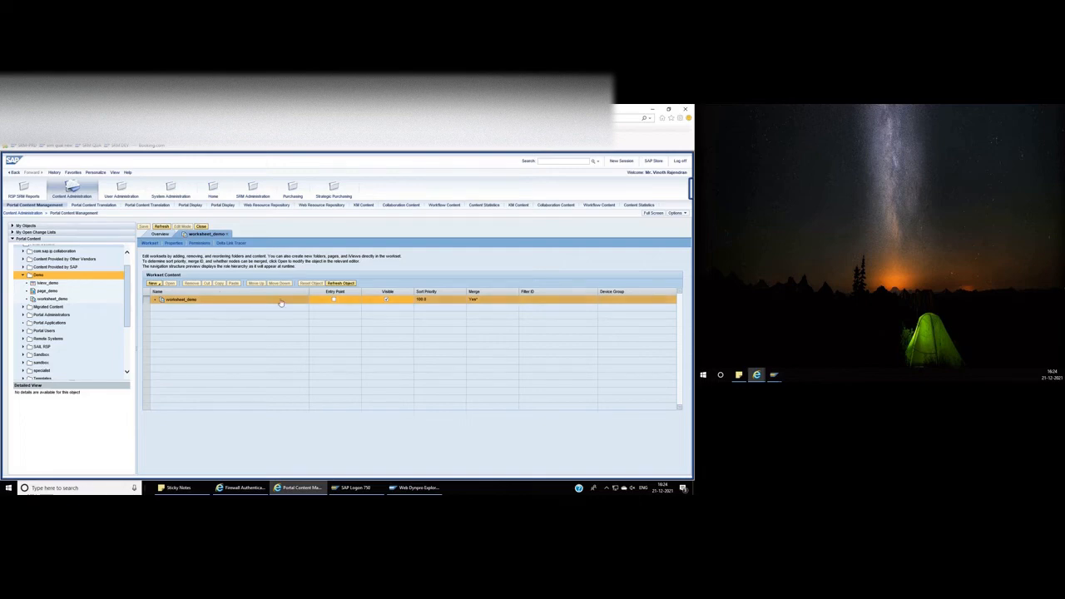
pyautogui.click(334, 300)
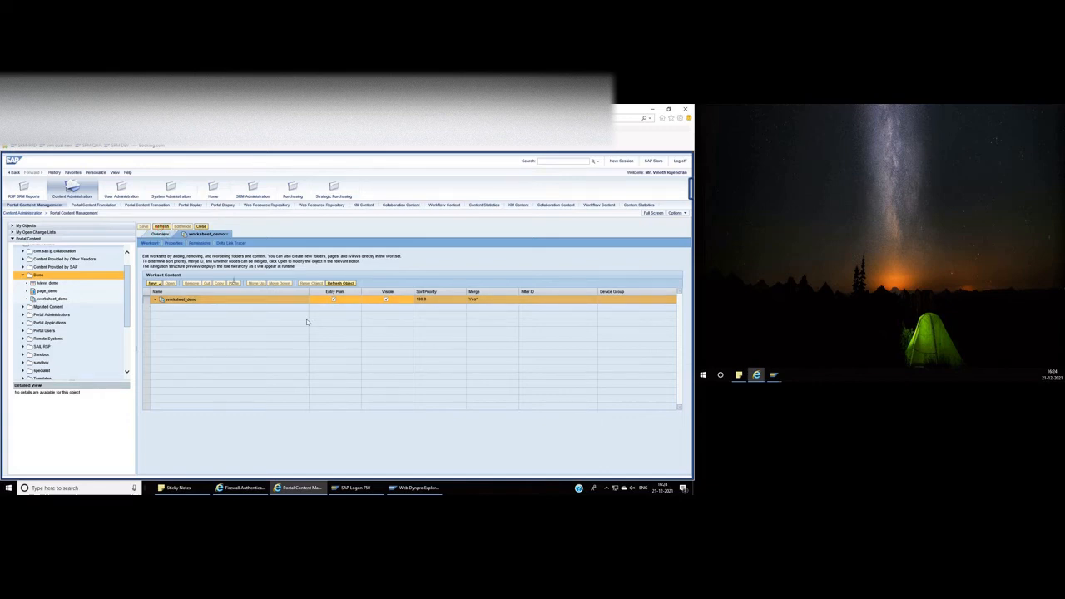
# - Create a folder named worksheet_folder1 inside the worksheet_demo workset
pyautogui.click(157, 285)
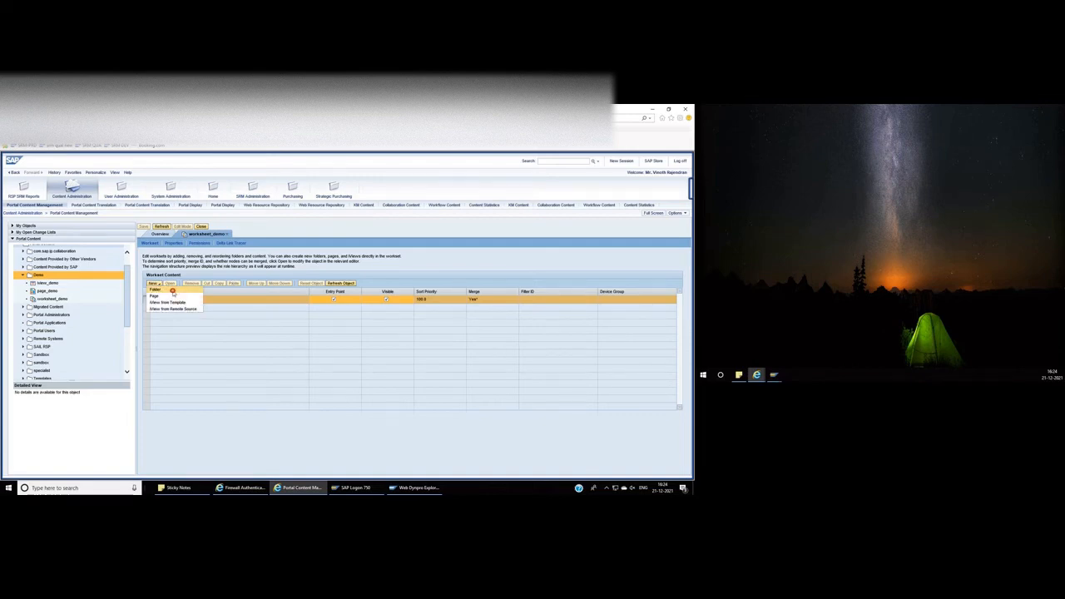
pyautogui.click(172, 289)
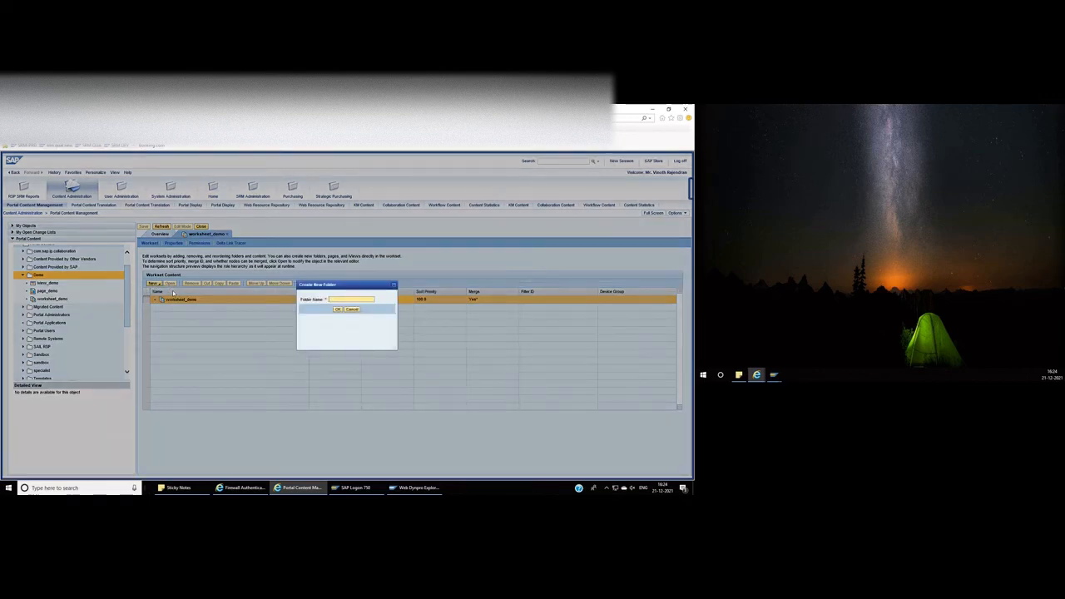
pyautogui.write('worksheet_folder1')
pyautogui.click(338, 309)
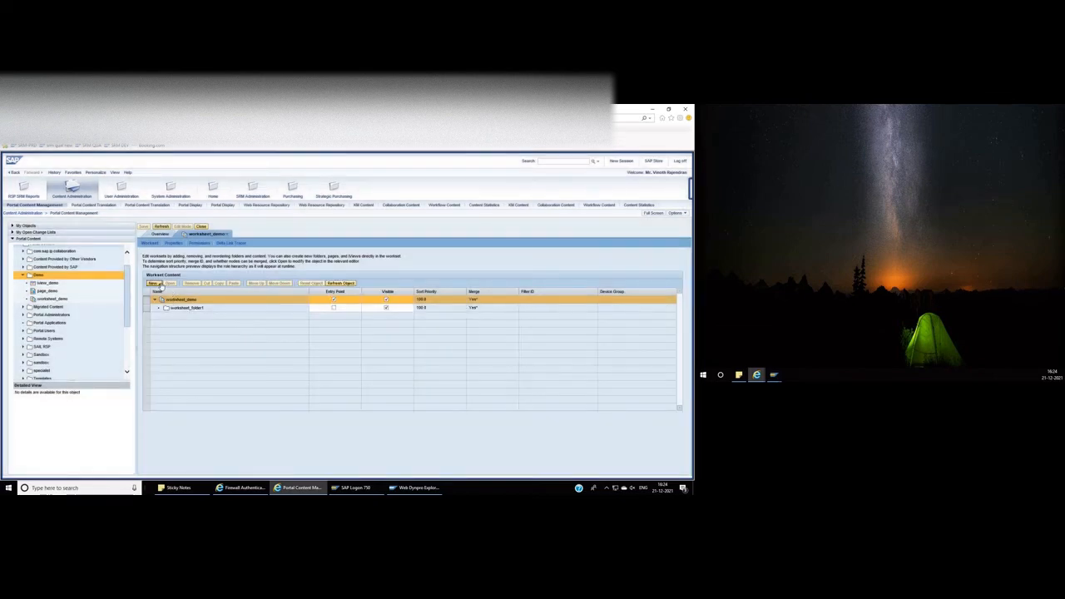
# - Create a second folder named worksheet_folder2 inside the worksheet_demo workset
pyautogui.click(155, 284)
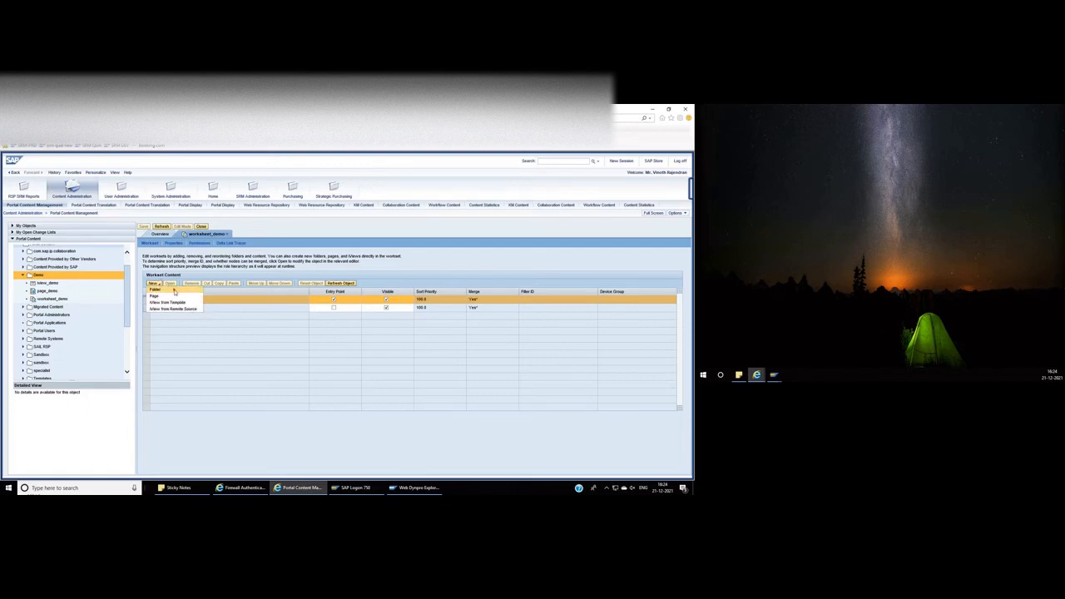
pyautogui.click(174, 290)
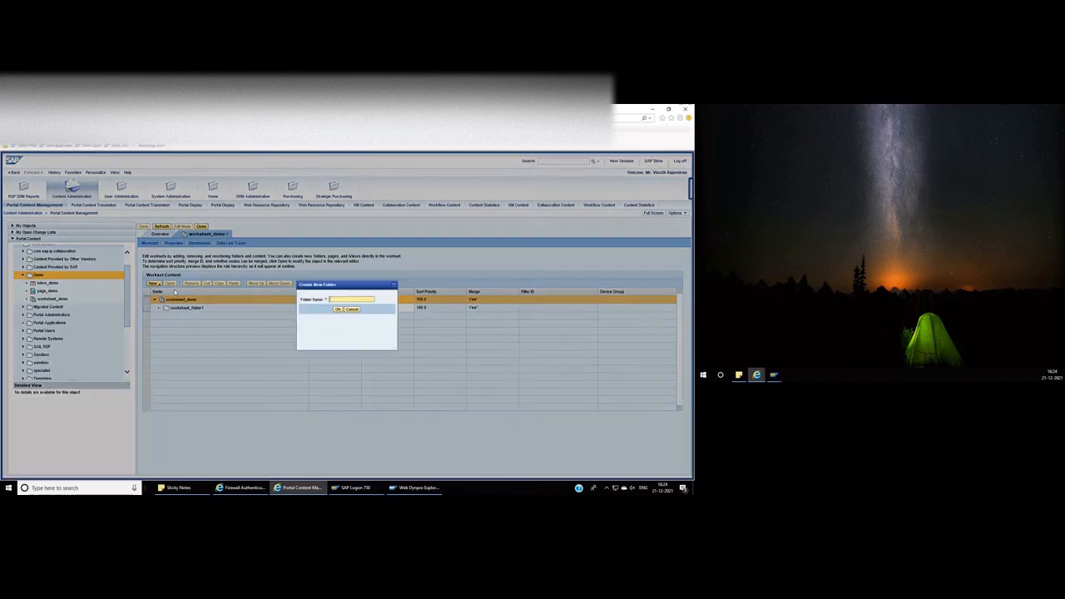
pyautogui.write('worksheet_folder2')
pyautogui.click(338, 310)
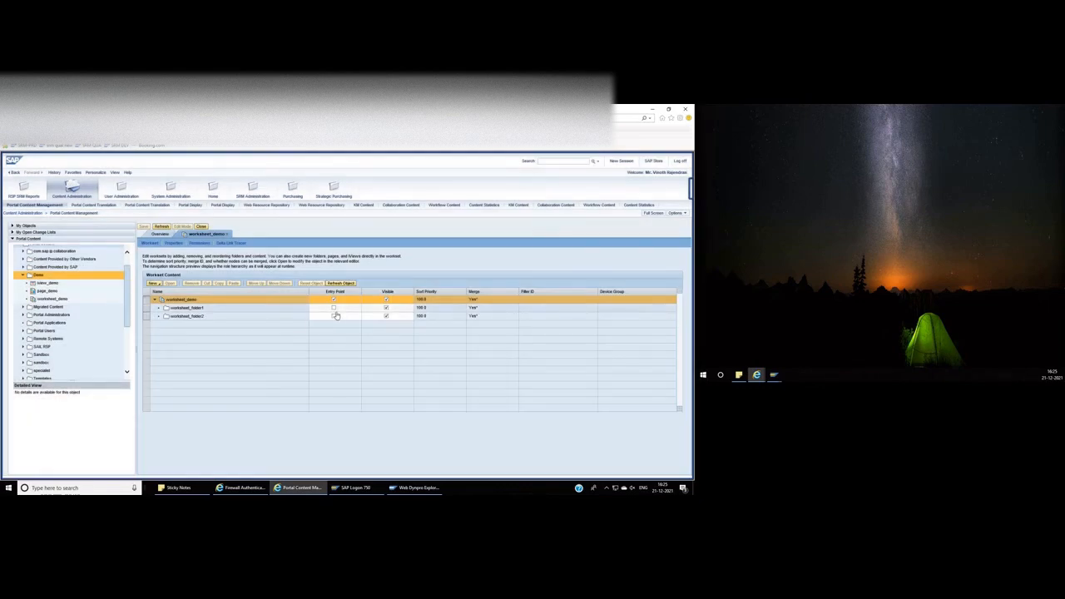
# - Remove worksheet_folder2 from the workset's top level and recreate a folder named worksheet_folder2 inside worksheet_folder1
pyautogui.click(147, 317)
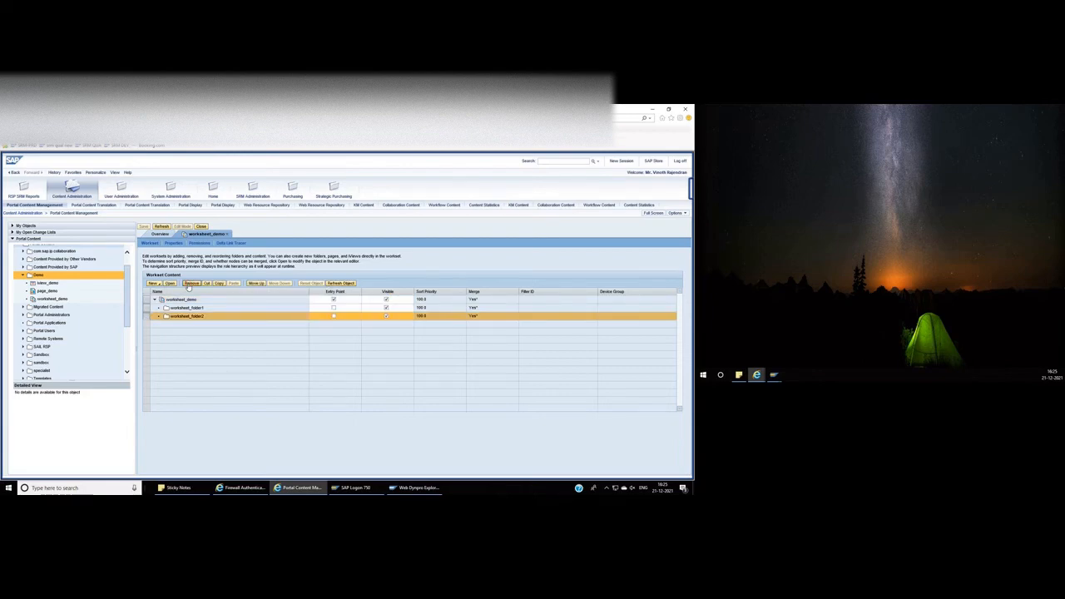
pyautogui.click(191, 283)
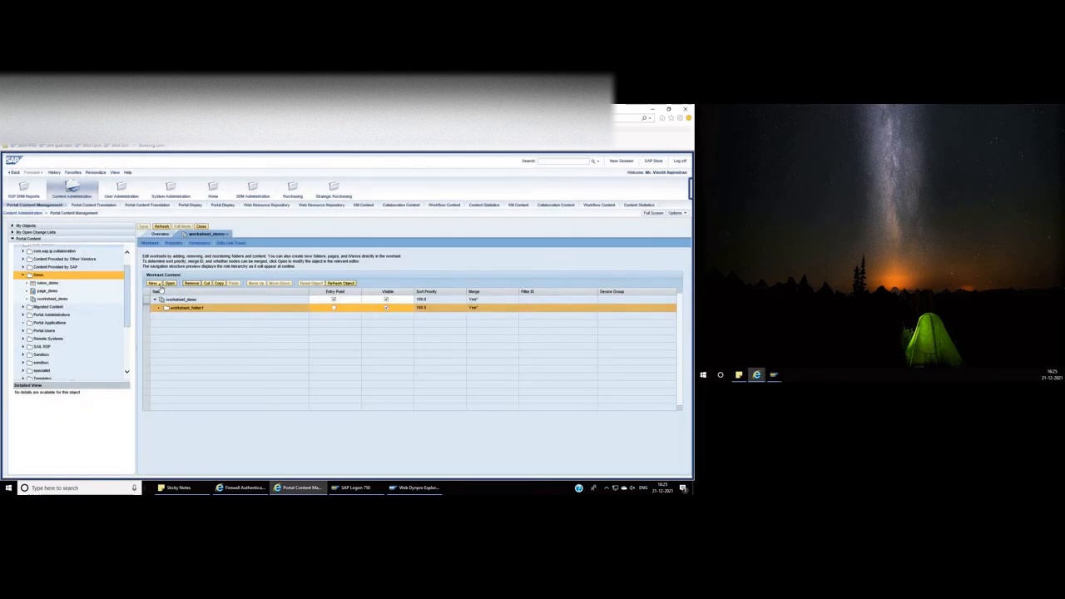
pyautogui.click(157, 284)
pyautogui.click(156, 289)
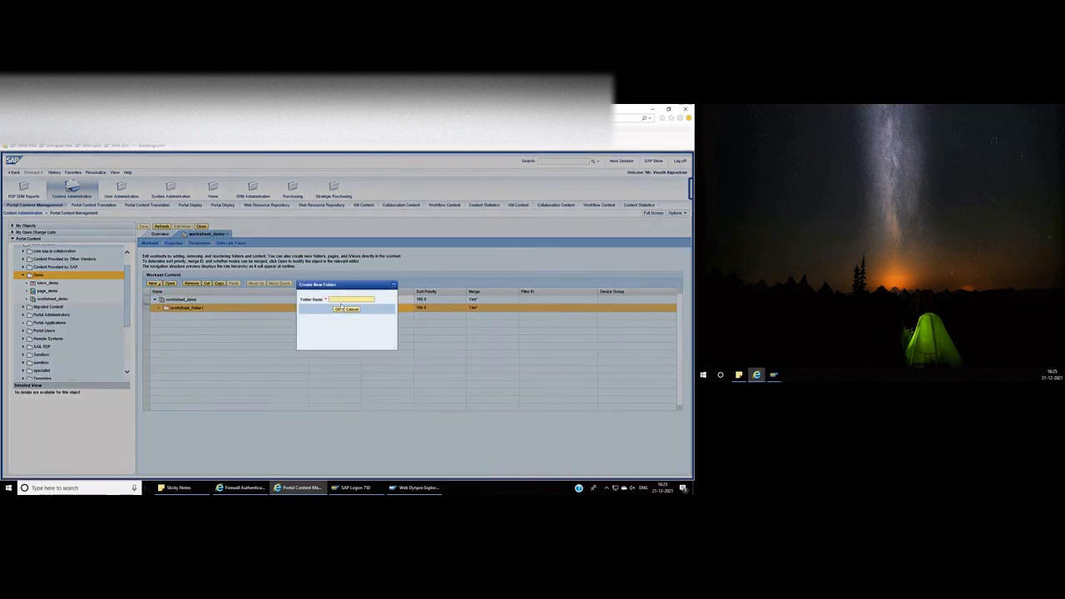
pyautogui.write('worksheet_folder2')
pyautogui.click(338, 310)
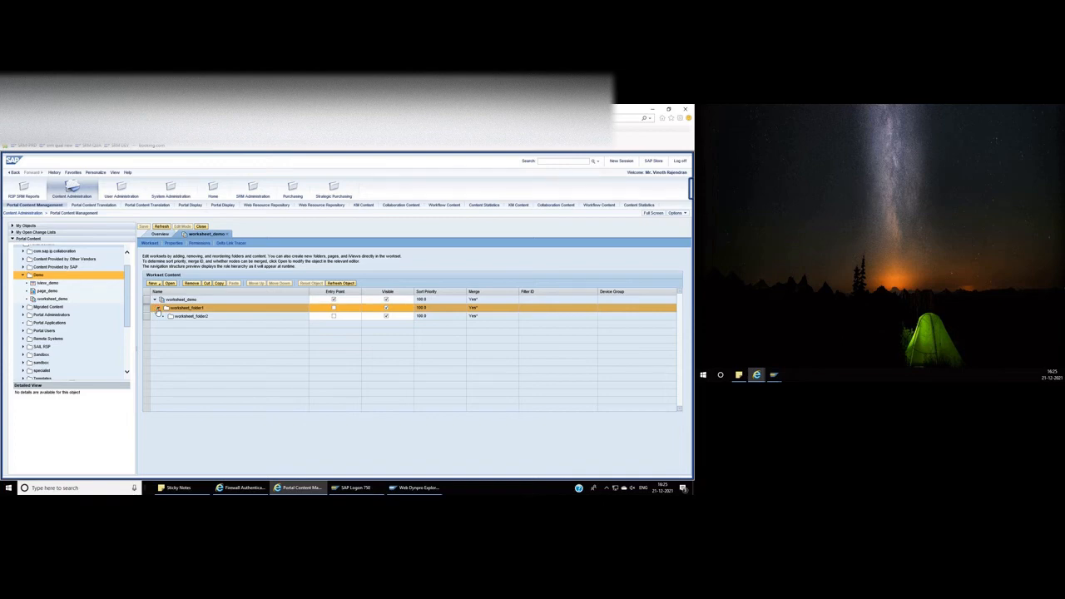
pyautogui.click(158, 309)
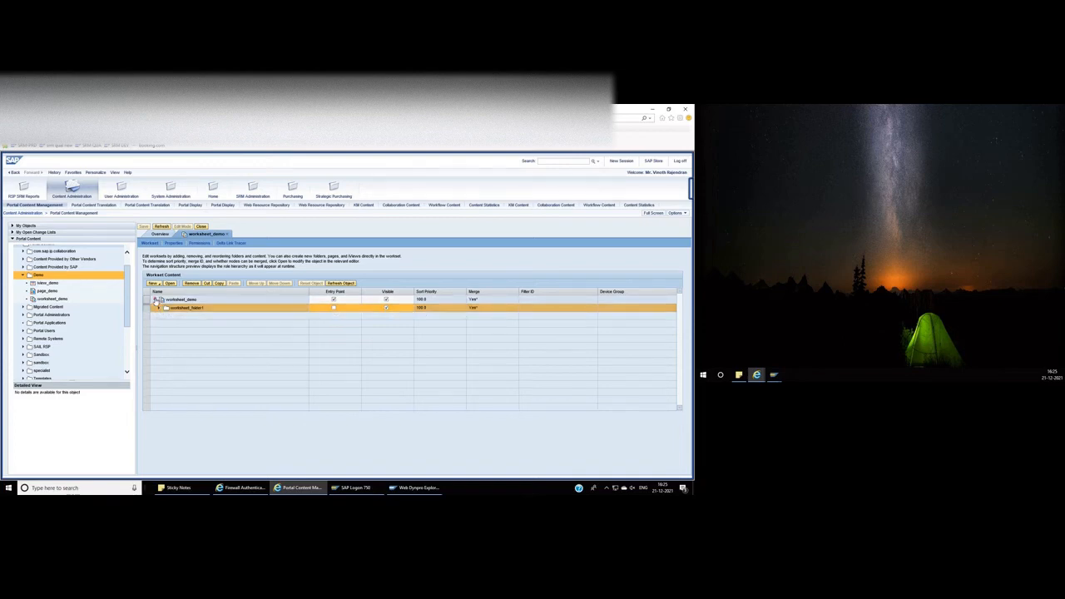
pyautogui.click(156, 301)
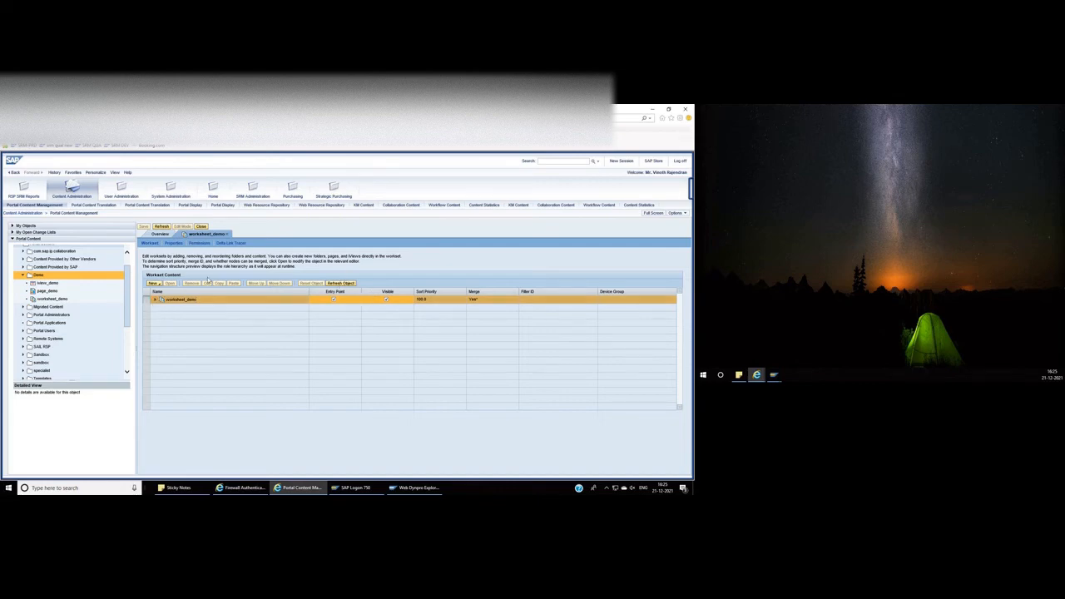
pyautogui.click(155, 300)
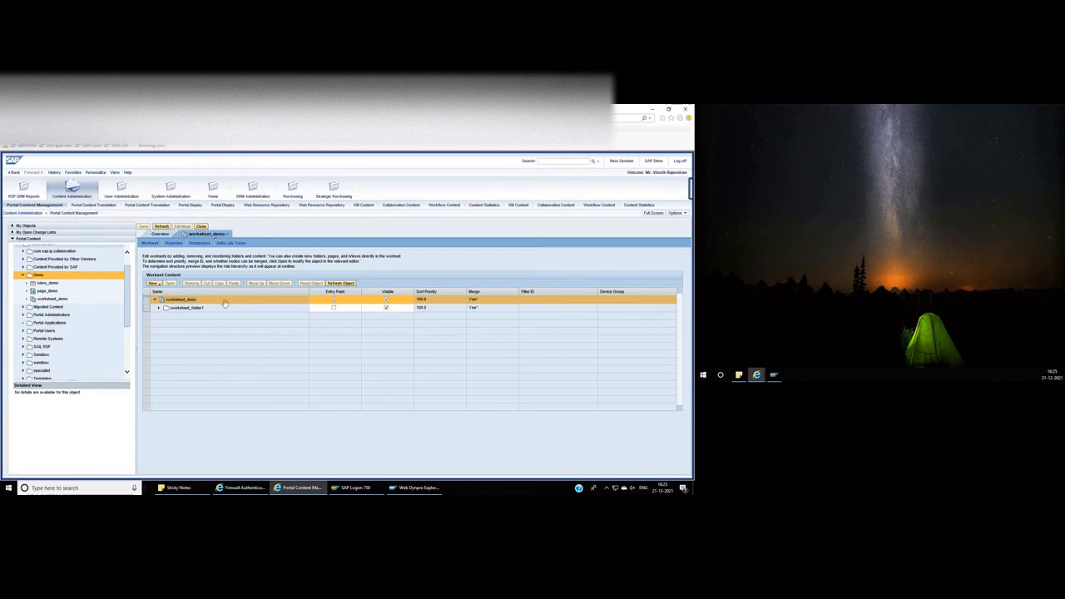
# - Close the worksheet_demo workset and reopen it for editing from the Demo folder
pyautogui.click(56, 324)
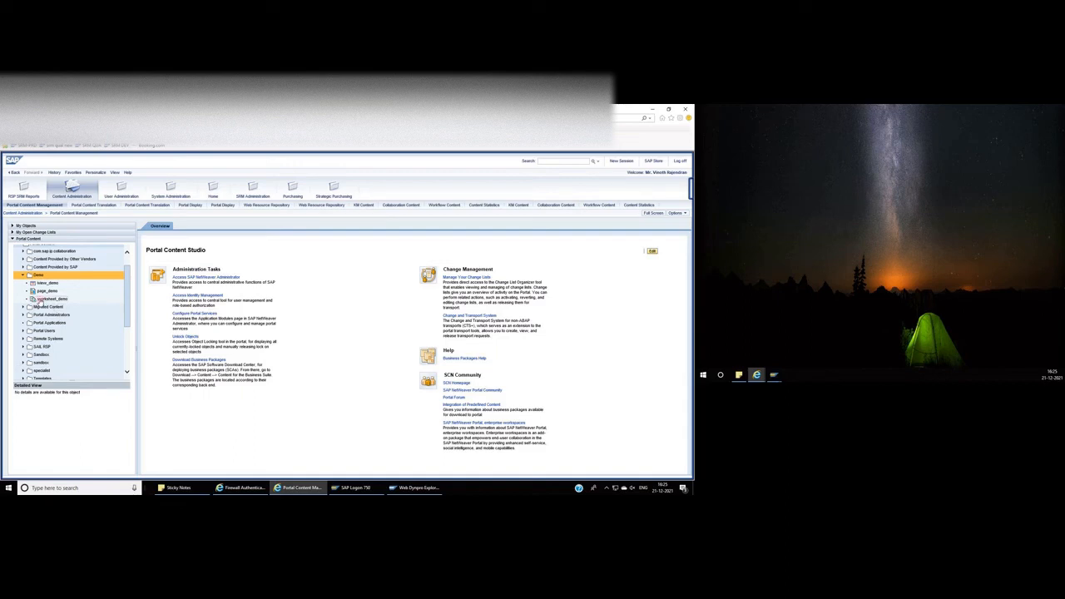
pyautogui.click(41, 299)
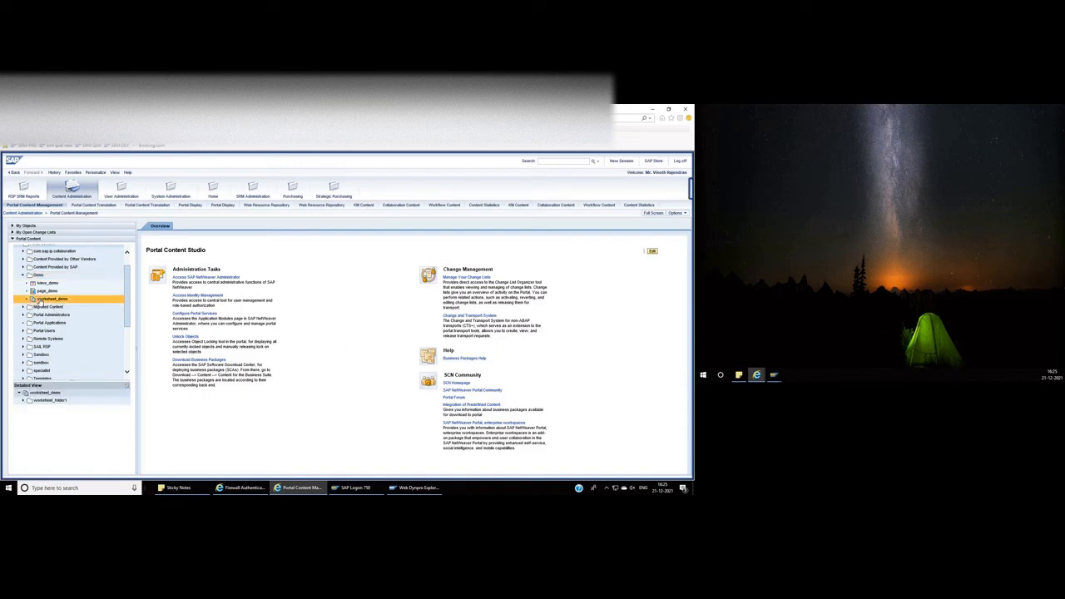
pyautogui.rightClick(39, 305)
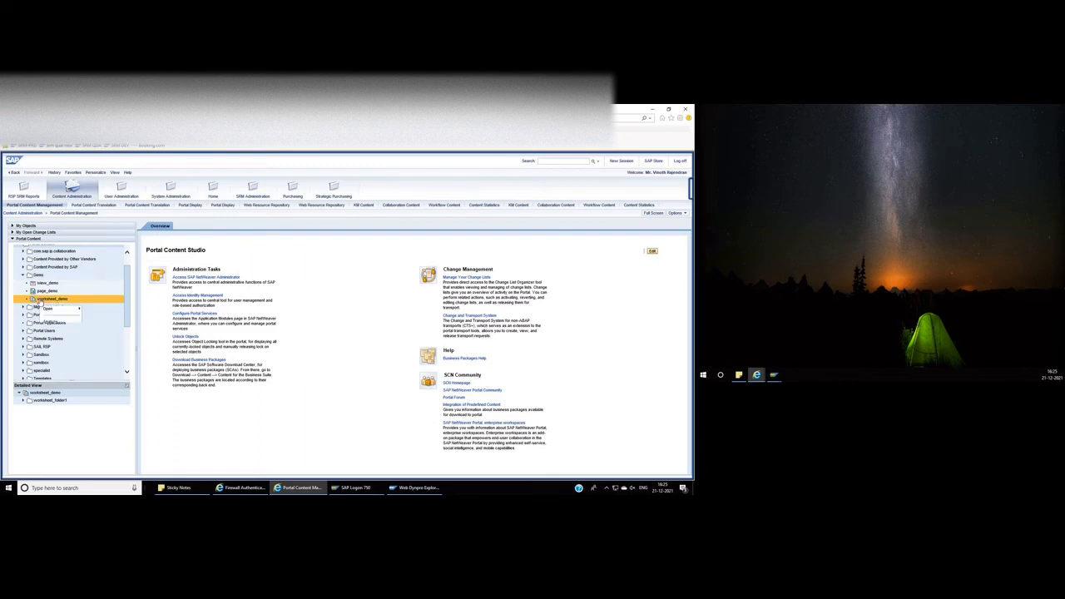
pyautogui.click(86, 311)
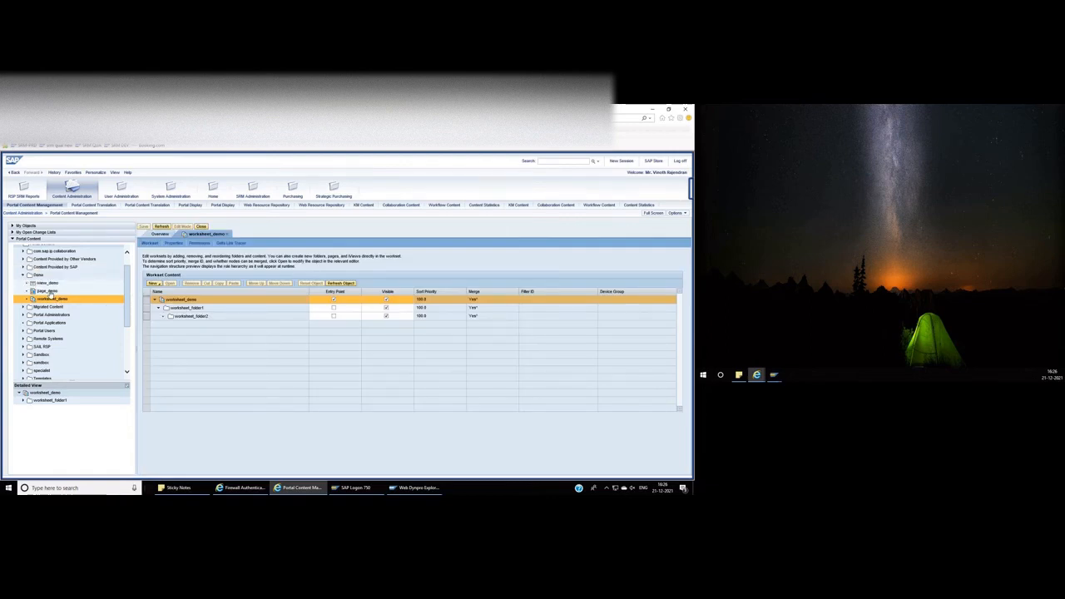
# - Add page_demo to the worksheet_demo workset as a delta link and close the workset editor
pyautogui.click(48, 292)
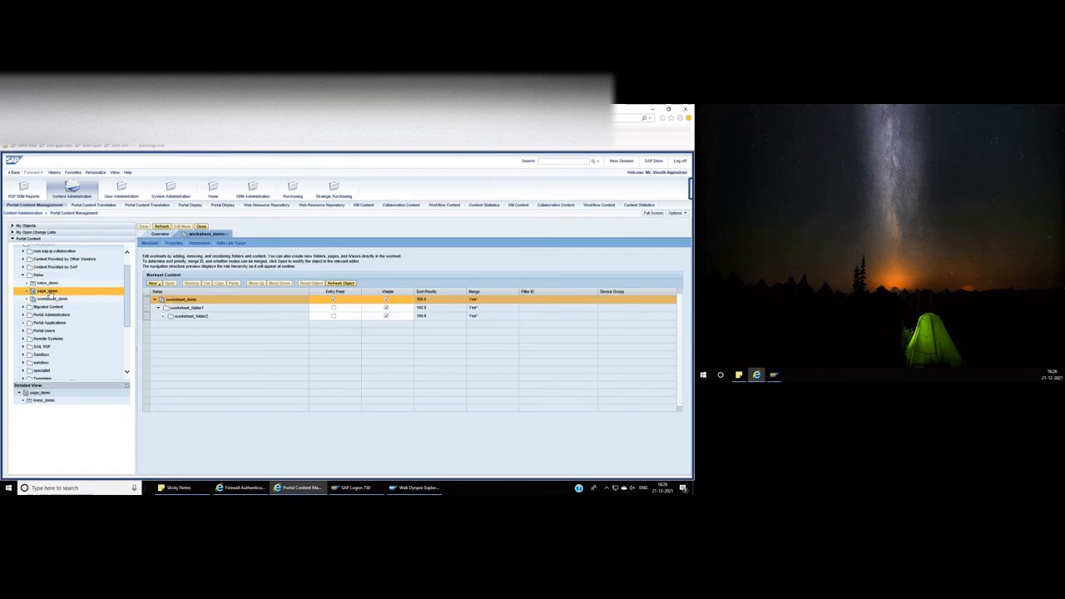
pyautogui.rightClick(50, 293)
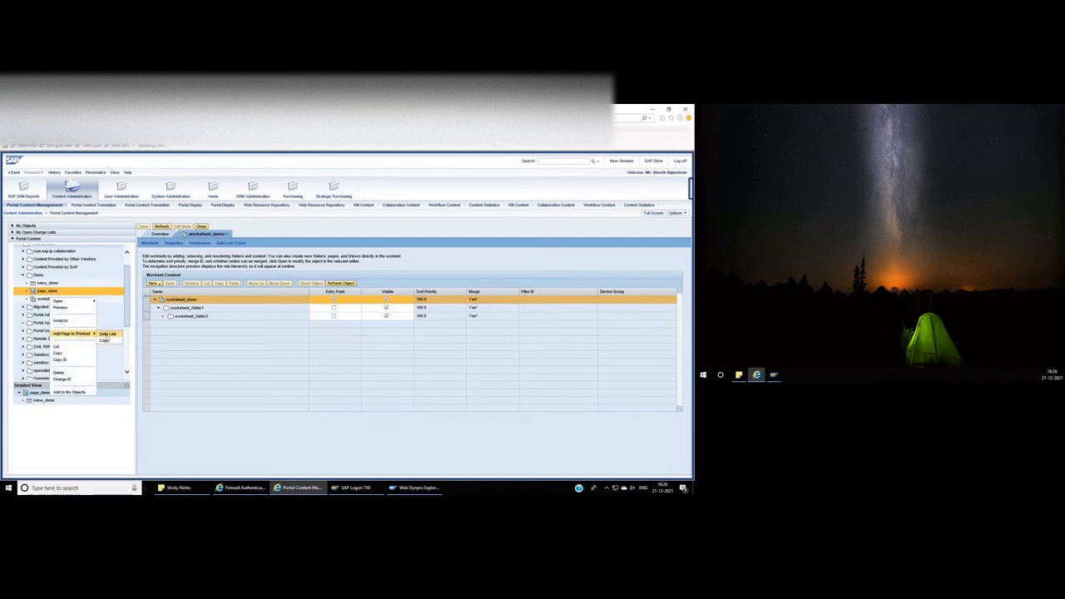
pyautogui.click(106, 338)
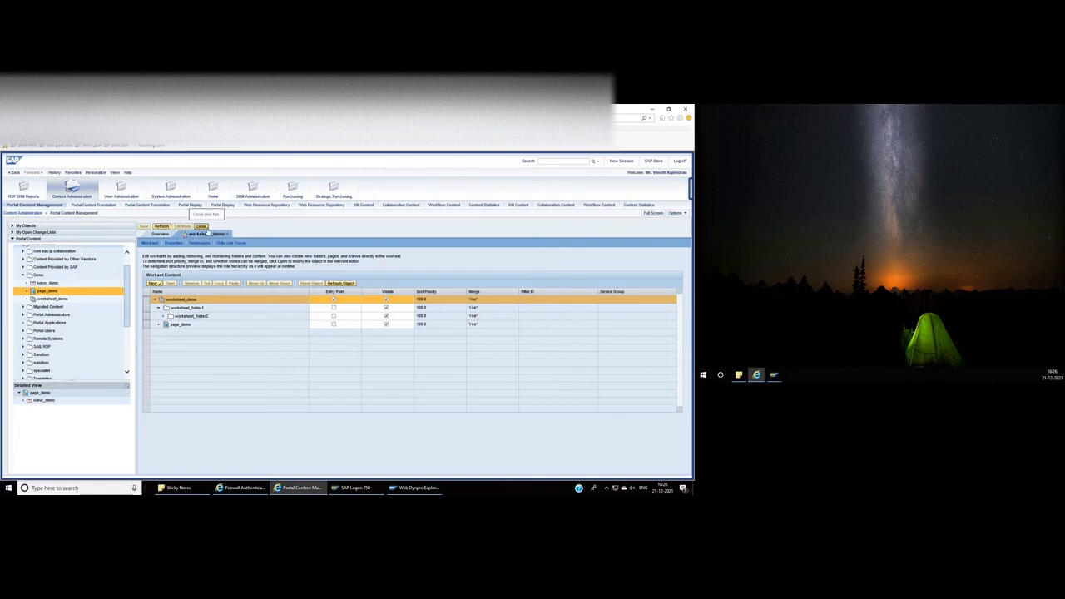
pyautogui.click(203, 229)
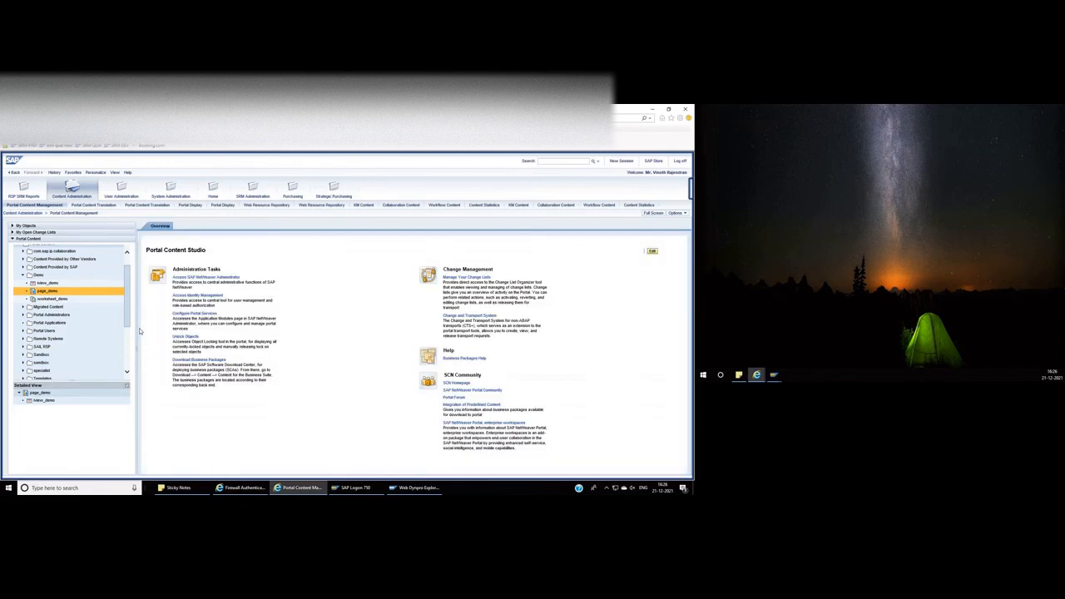
# - Start a new freestyle role in the Demo folder and enter role_demo as both role name and role ID
pyautogui.rightClick(40, 277)
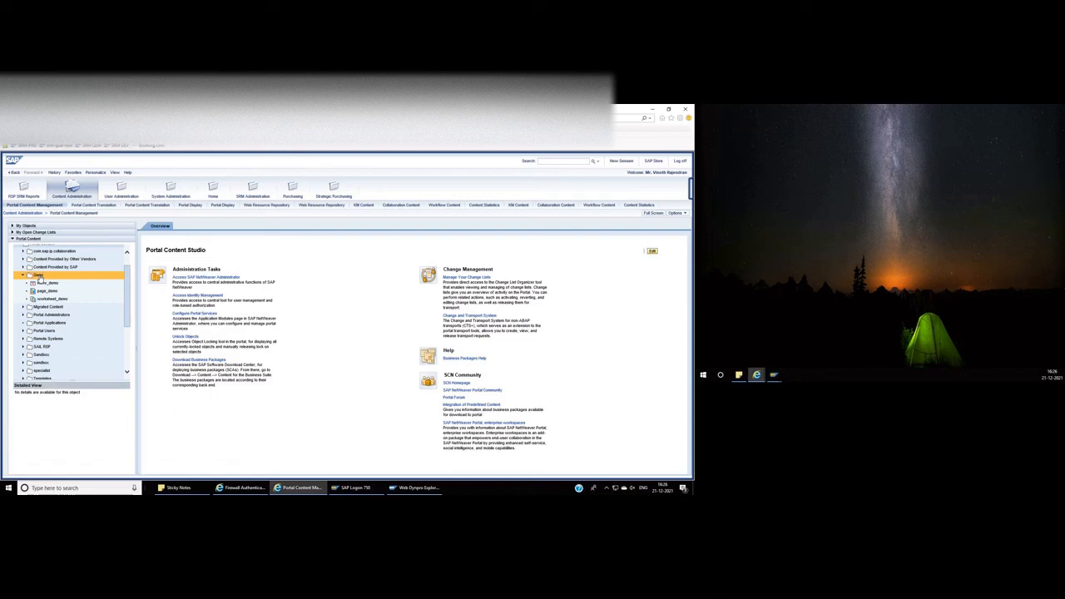
pyautogui.rightClick(38, 278)
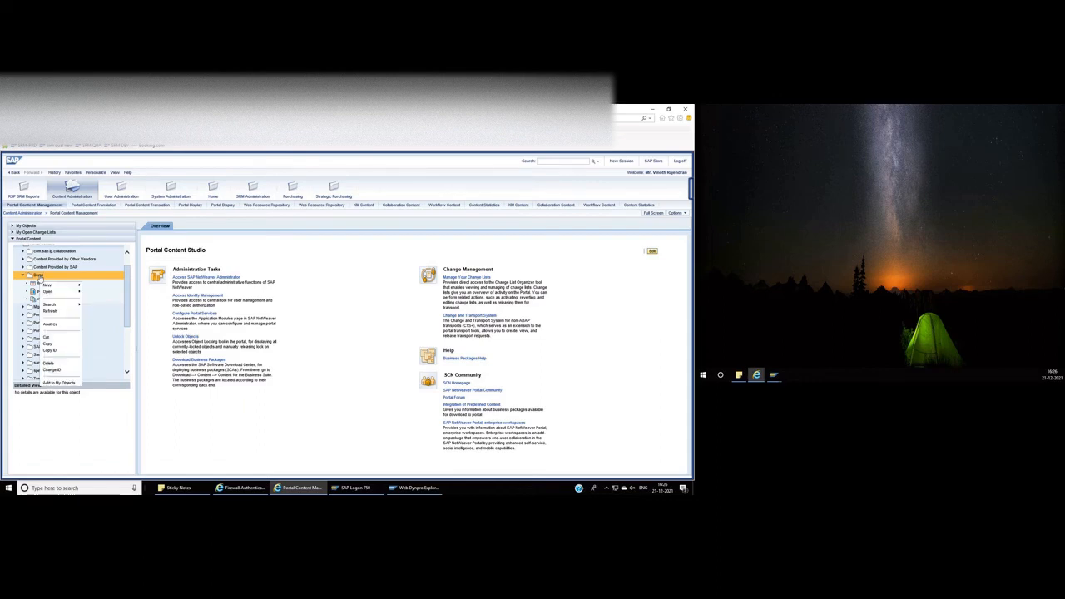
pyautogui.moveTo(58, 287)
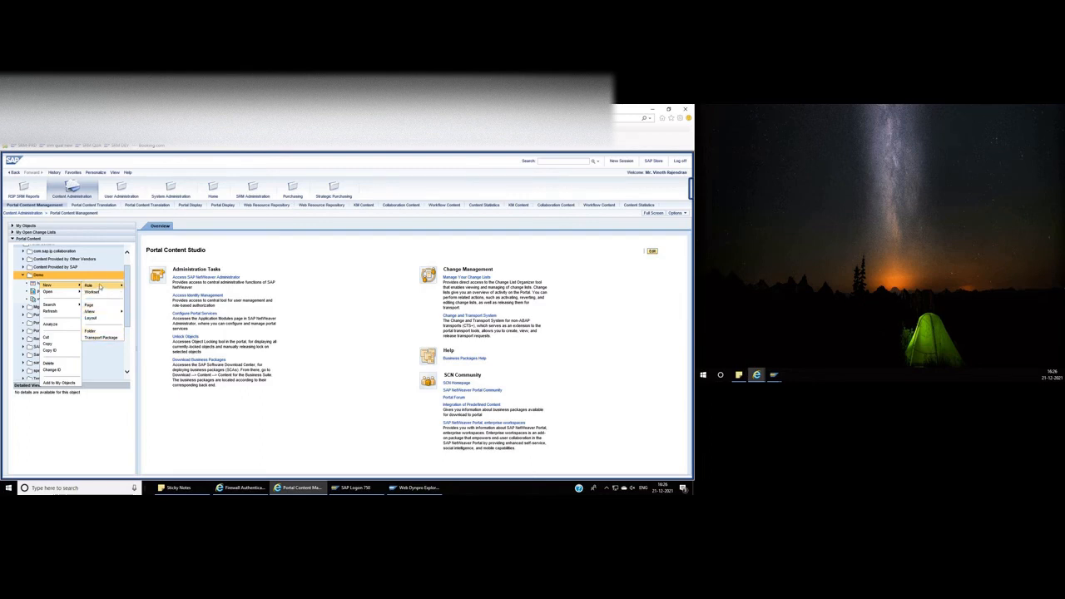
pyautogui.moveTo(102, 287)
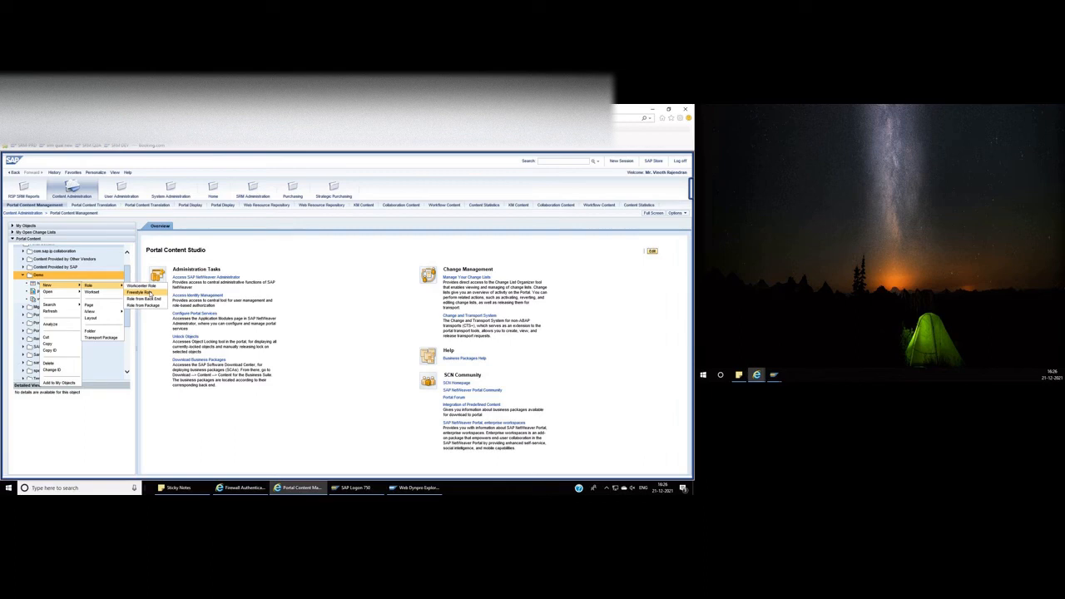
pyautogui.click(150, 293)
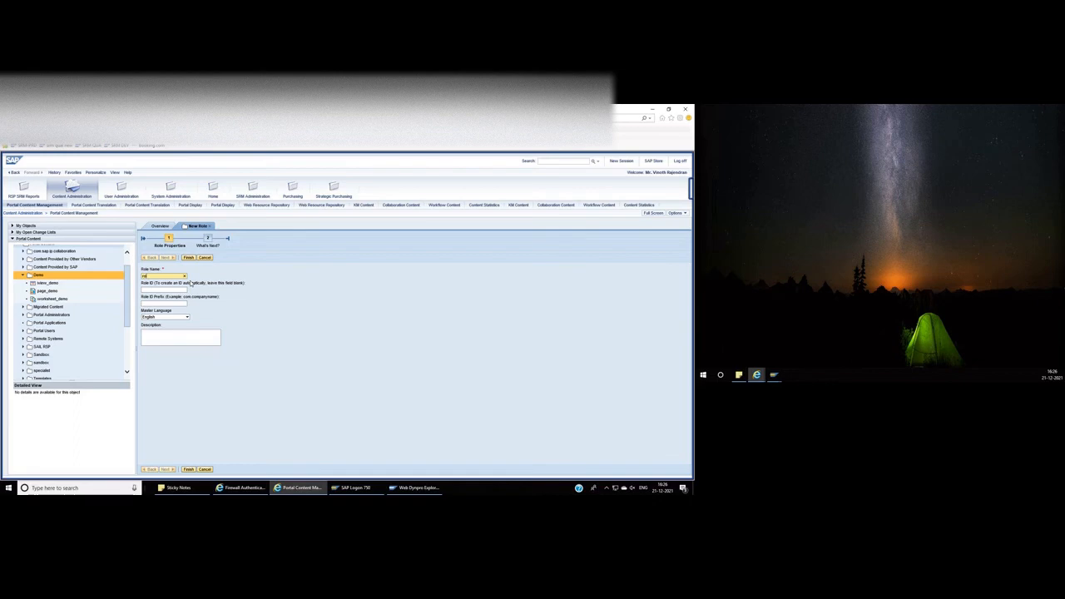
pyautogui.write('role_d')
pyautogui.moveTo(171, 277); pyautogui.dragTo(143, 277)
pyautogui.hotkey('ctrl', 'c')
pyautogui.click(148, 290)
pyautogui.hotkey('ctrl', 'v')
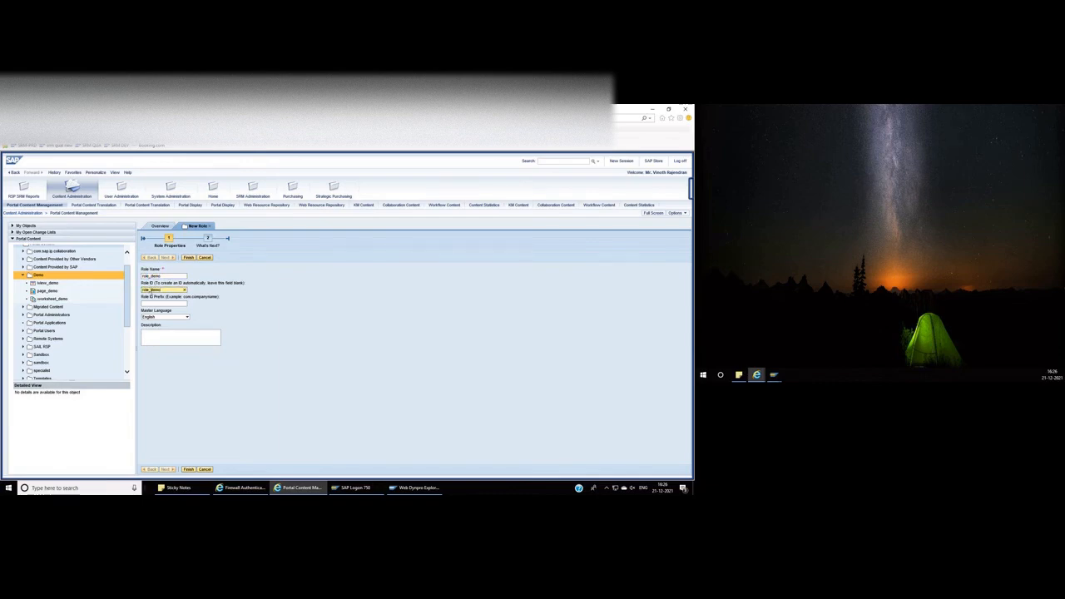
# - Set the role ID prefix to com.mycompany and complete the role wizard
pyautogui.click(157, 303)
pyautogui.write('com.mycompany')
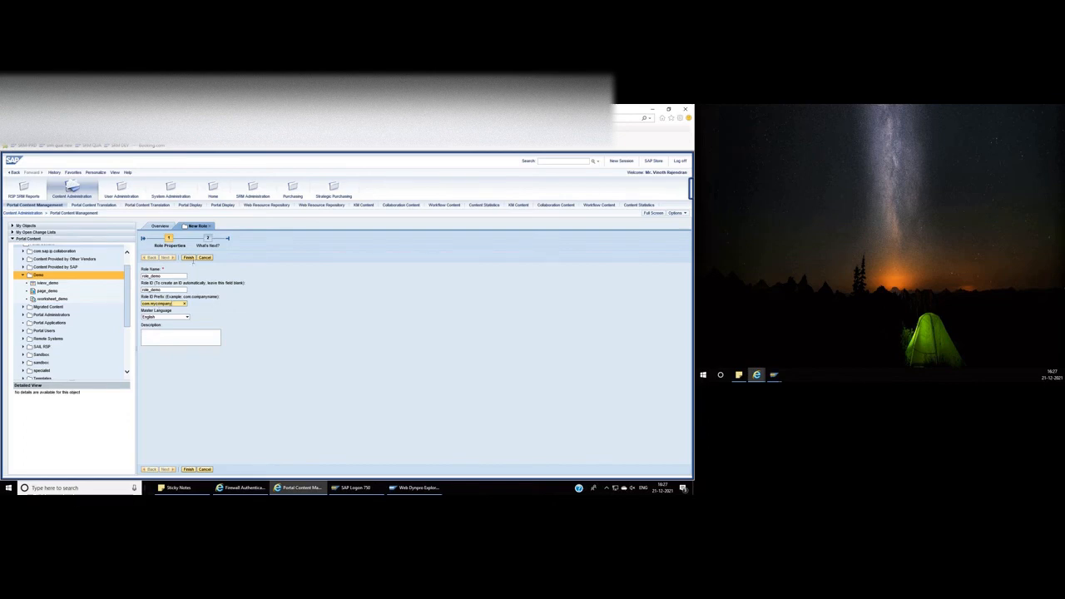
pyautogui.click(189, 258)
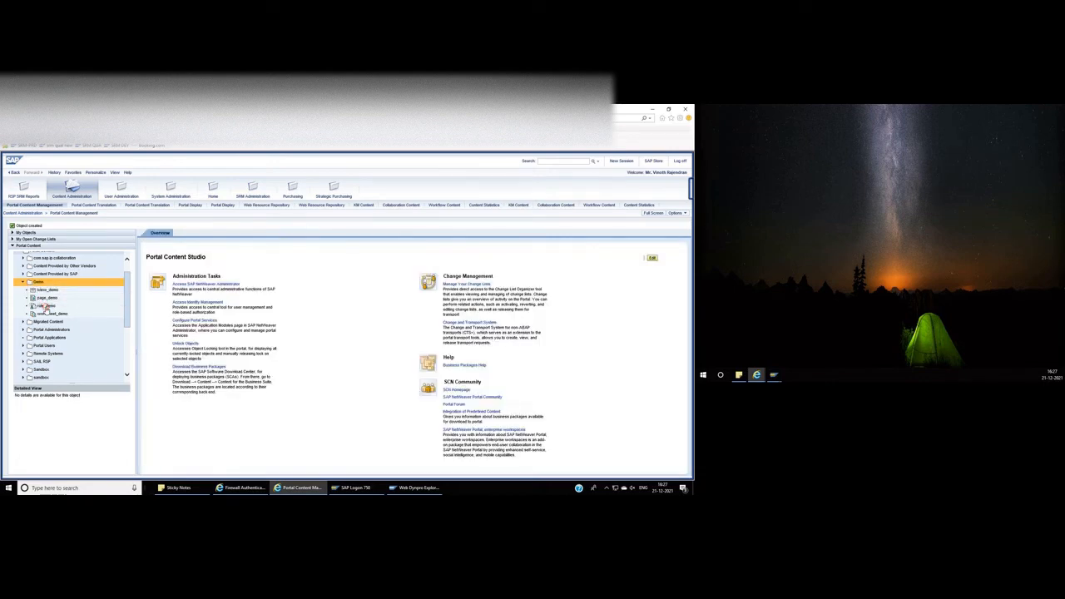
# - Open the new role_demo role for editing and create a folder named role_folder1 in it
pyautogui.rightClick(46, 310)
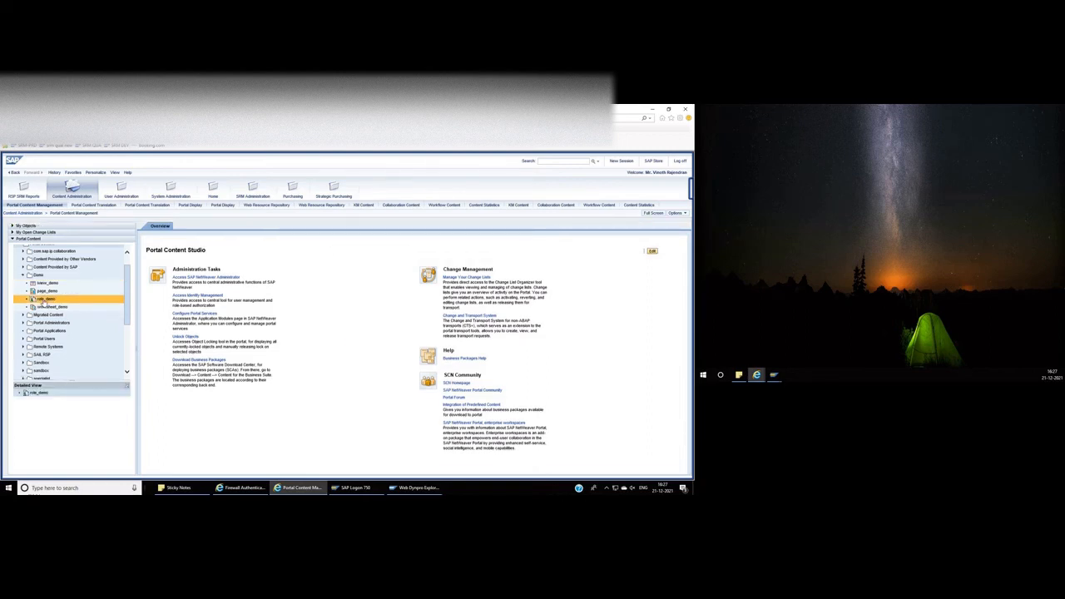
pyautogui.rightClick(43, 301)
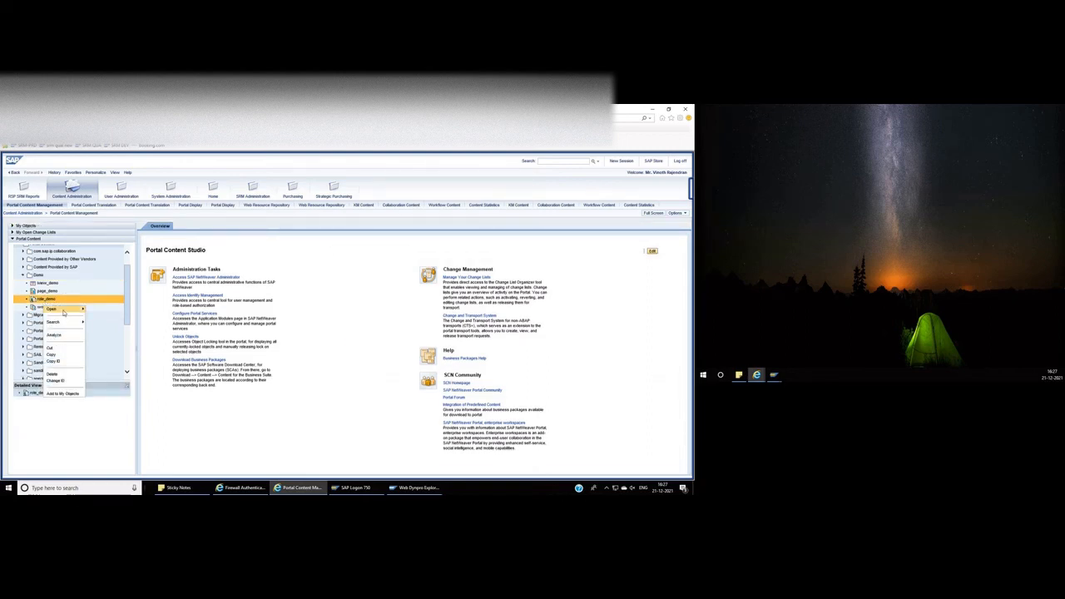
pyautogui.click(103, 311)
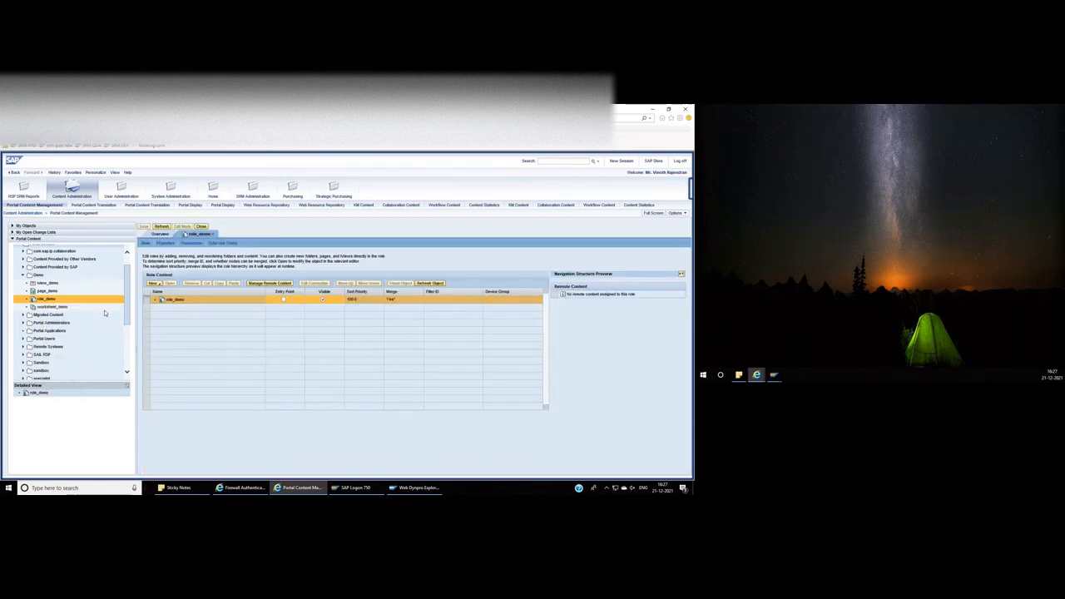
pyautogui.click(157, 287)
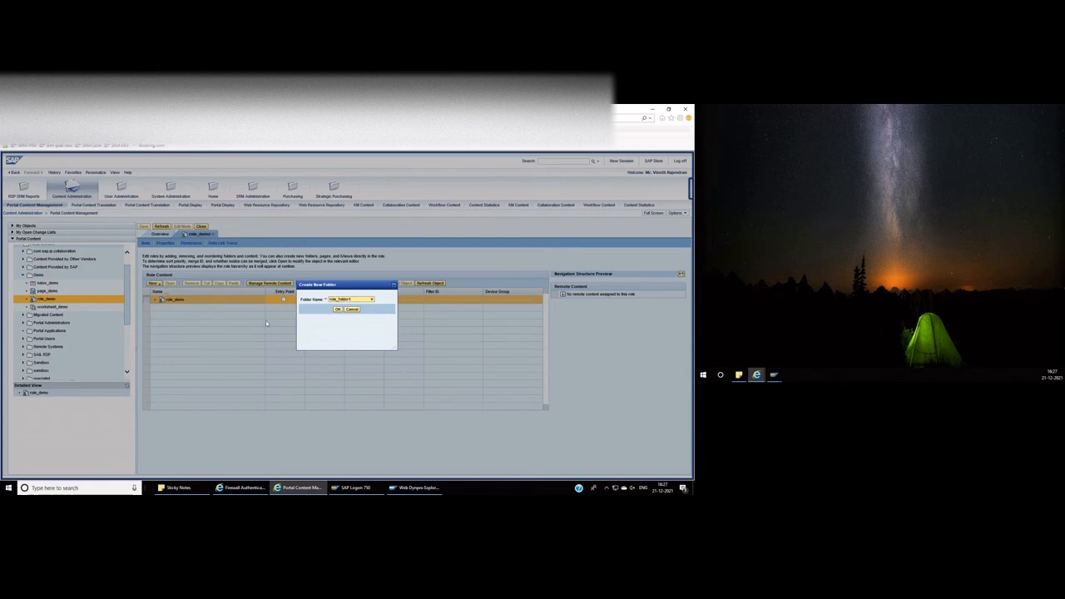
pyautogui.click(337, 309)
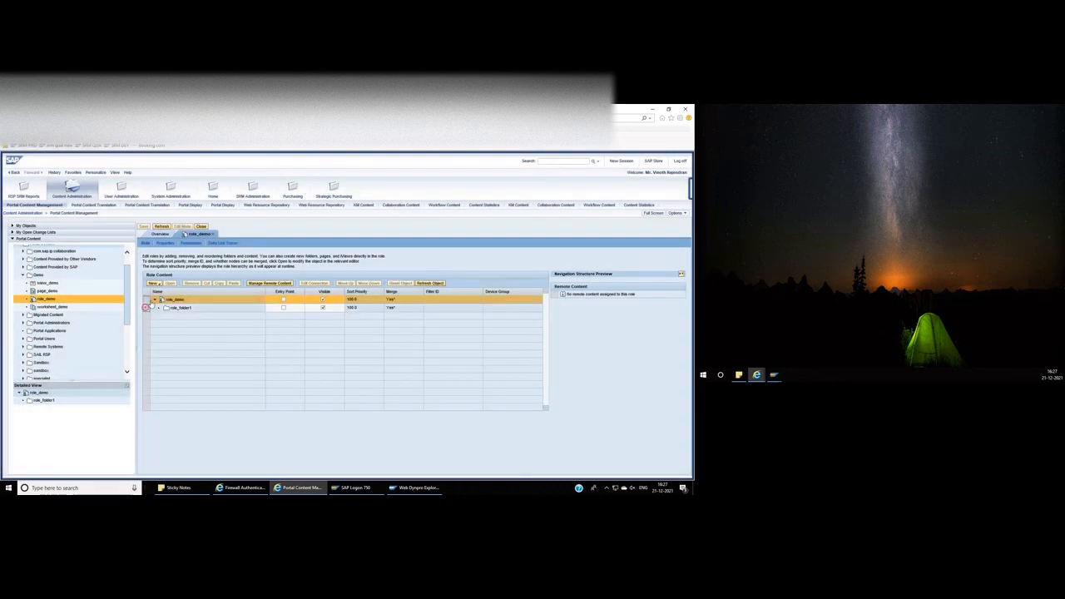
# - Create a folder named role_folder2 inside role_folder1 of the role_demo role
pyautogui.click(158, 285)
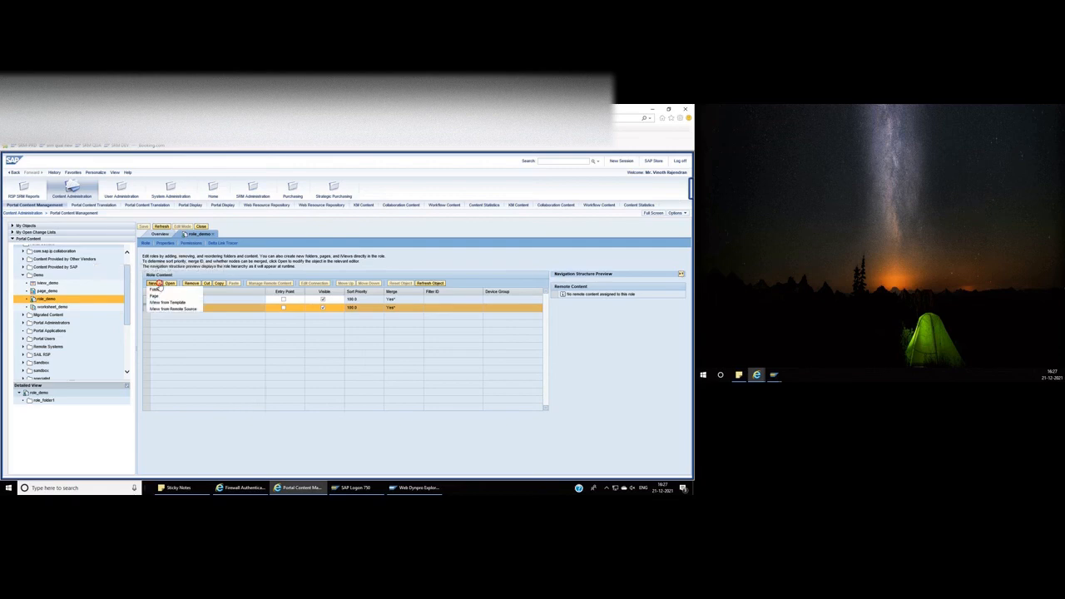
pyautogui.click(161, 291)
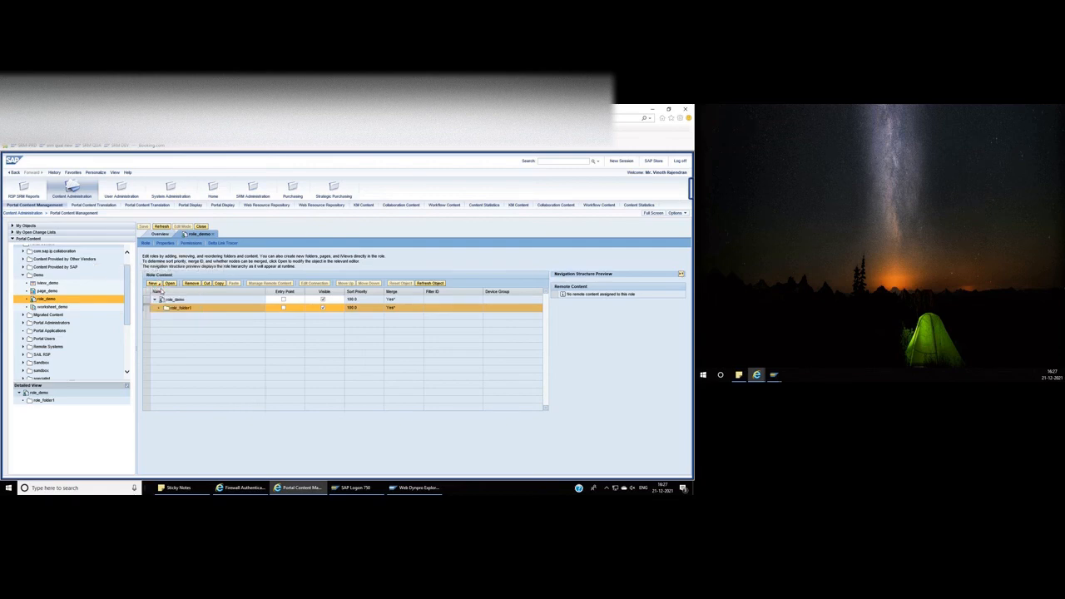
pyautogui.write('ro')
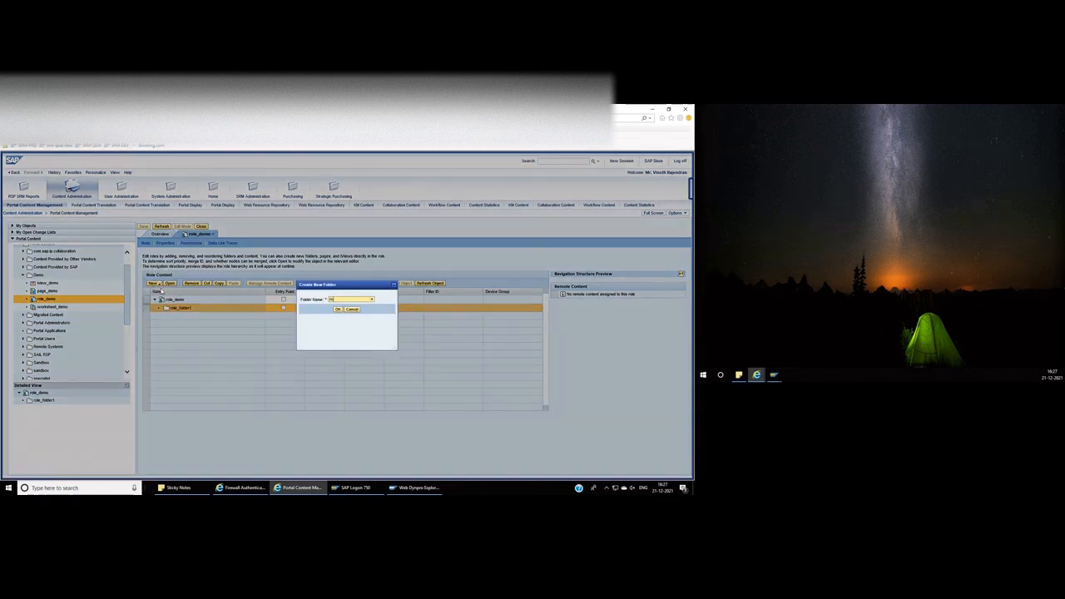
pyautogui.write('le_folder2')
pyautogui.click(338, 310)
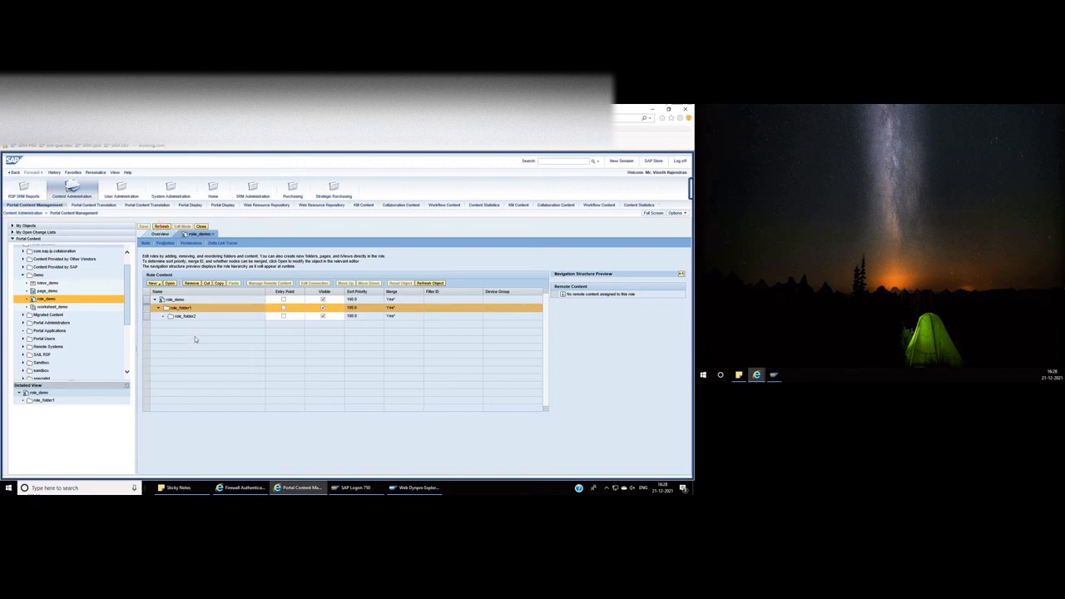
# - Close the role_demo role and reopen it for editing from the Demo folder
pyautogui.press('Up')
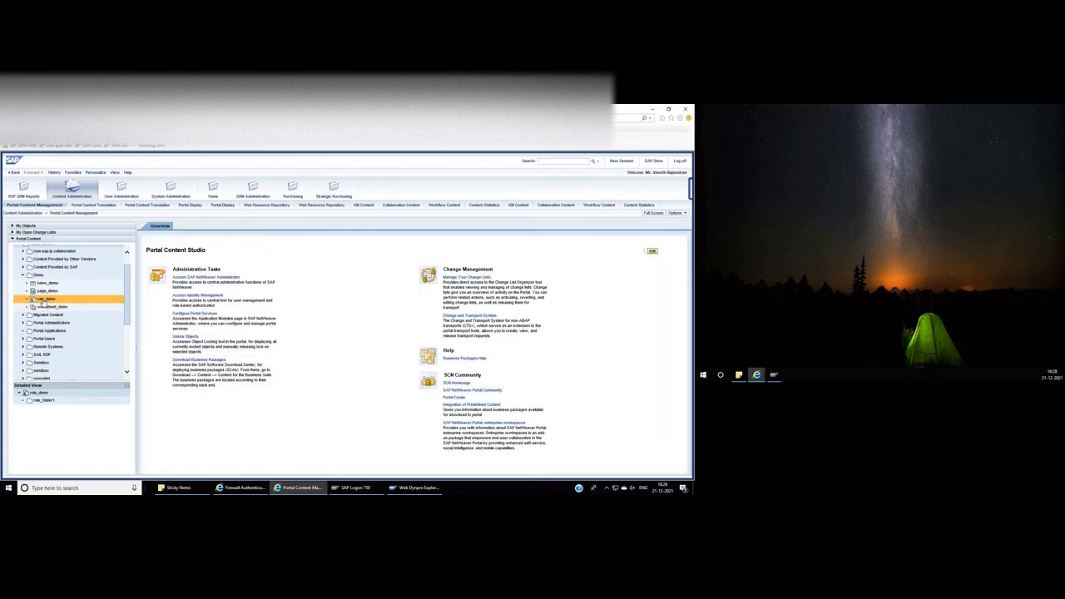
pyautogui.rightClick(42, 303)
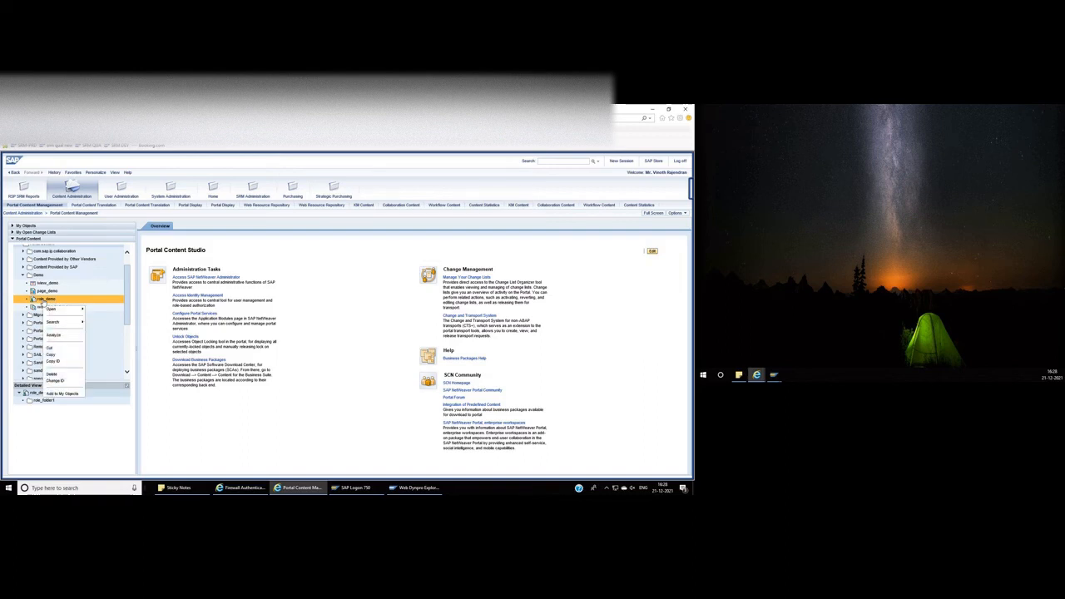
pyautogui.click(90, 309)
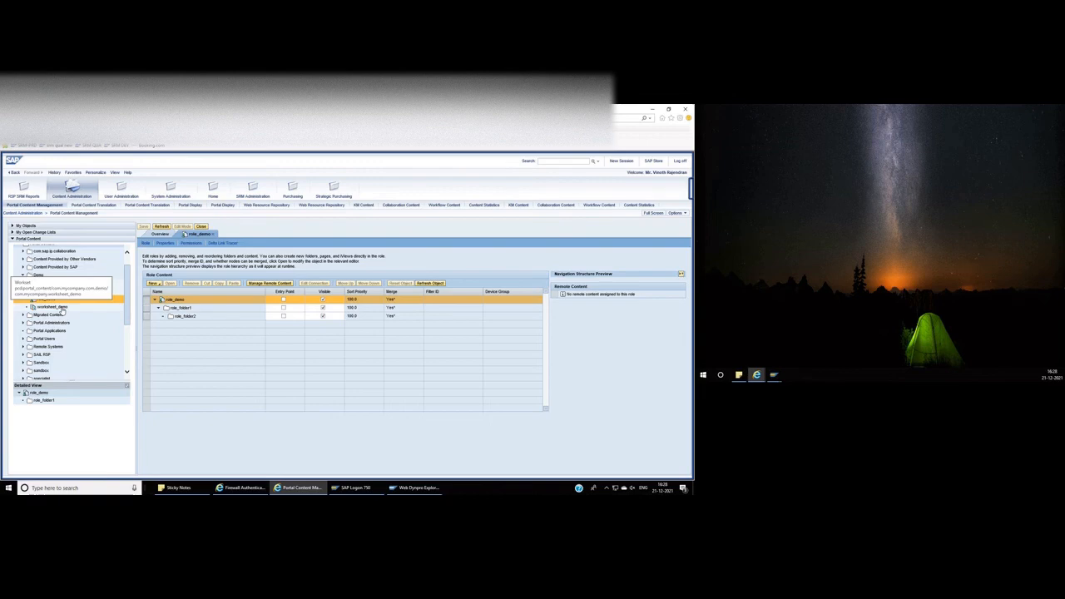
# - Add the worksheet_demo workset to the role_demo role as a delta link and close the role
pyautogui.rightClick(62, 311)
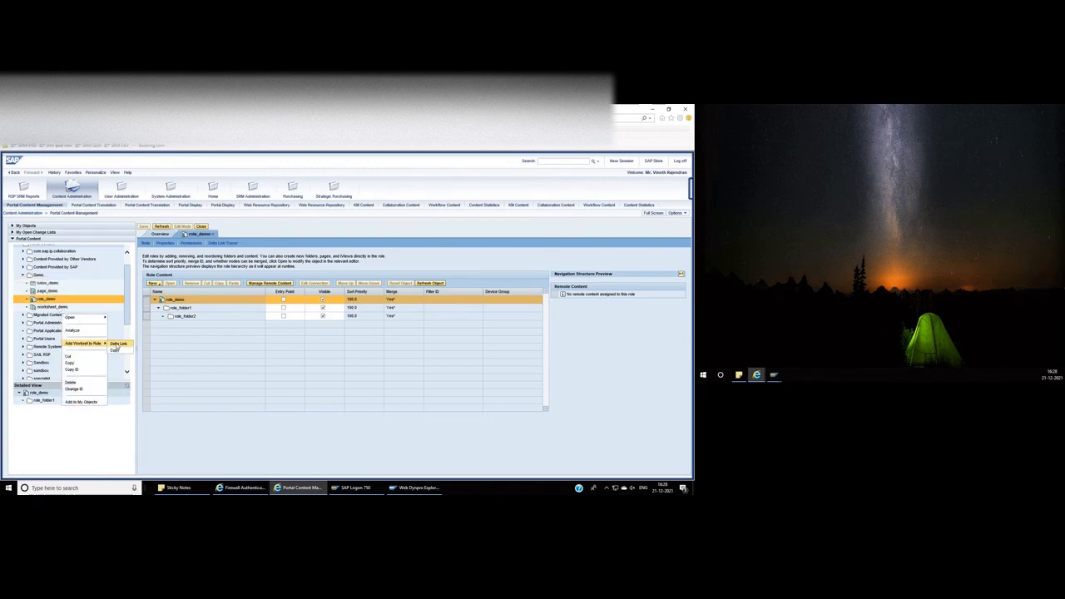
pyautogui.click(117, 344)
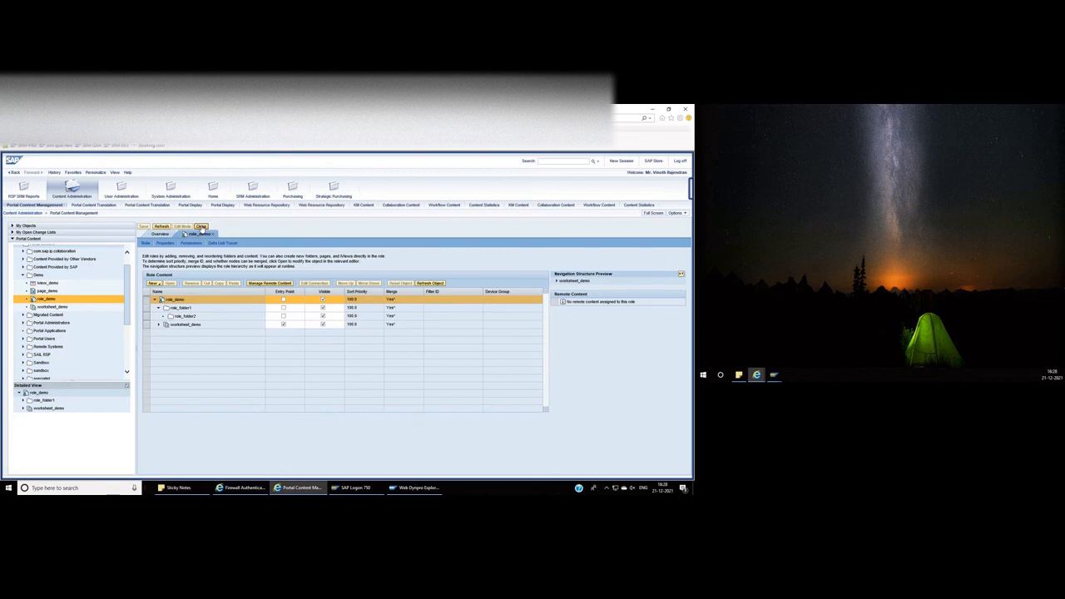
pyautogui.click(201, 226)
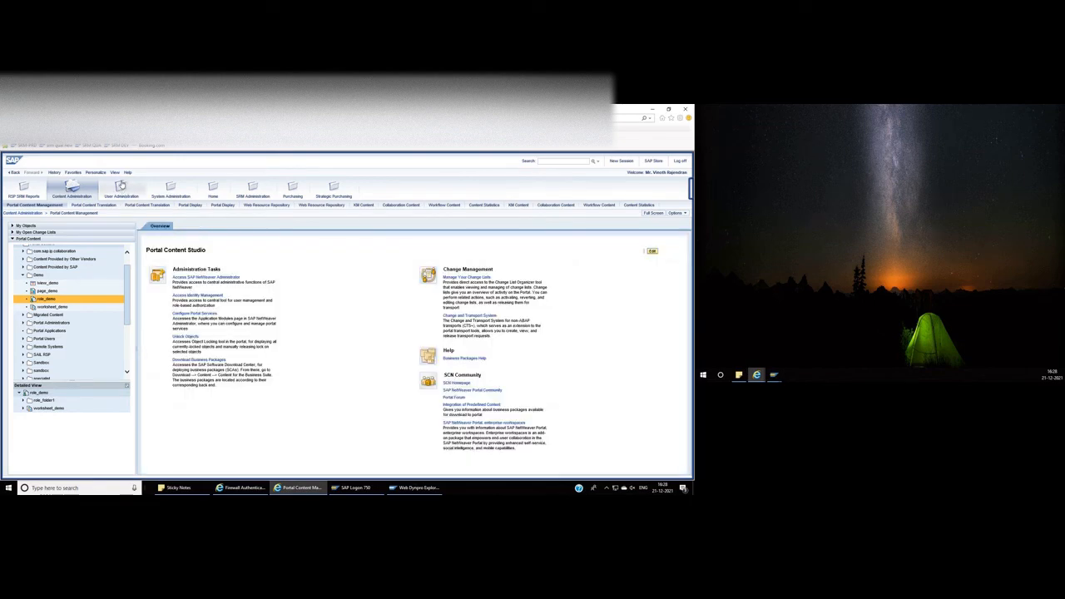
# - Find the user srm_admin in the portal's user administration and start modifying its details
pyautogui.click(120, 186)
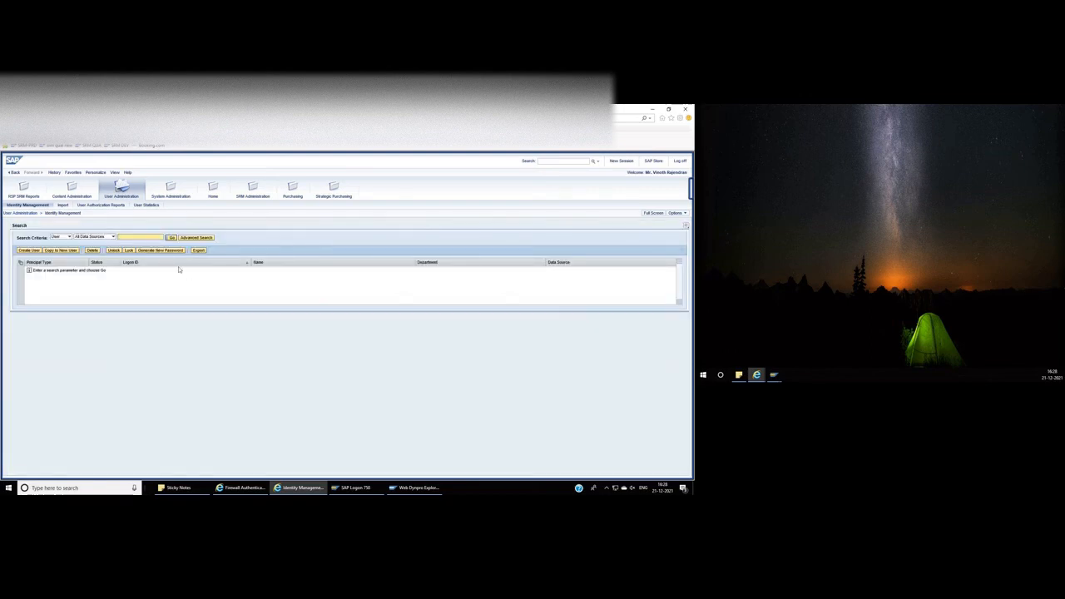
pyautogui.click(131, 236)
pyautogui.write('srm_admin')
pyautogui.press('Return')
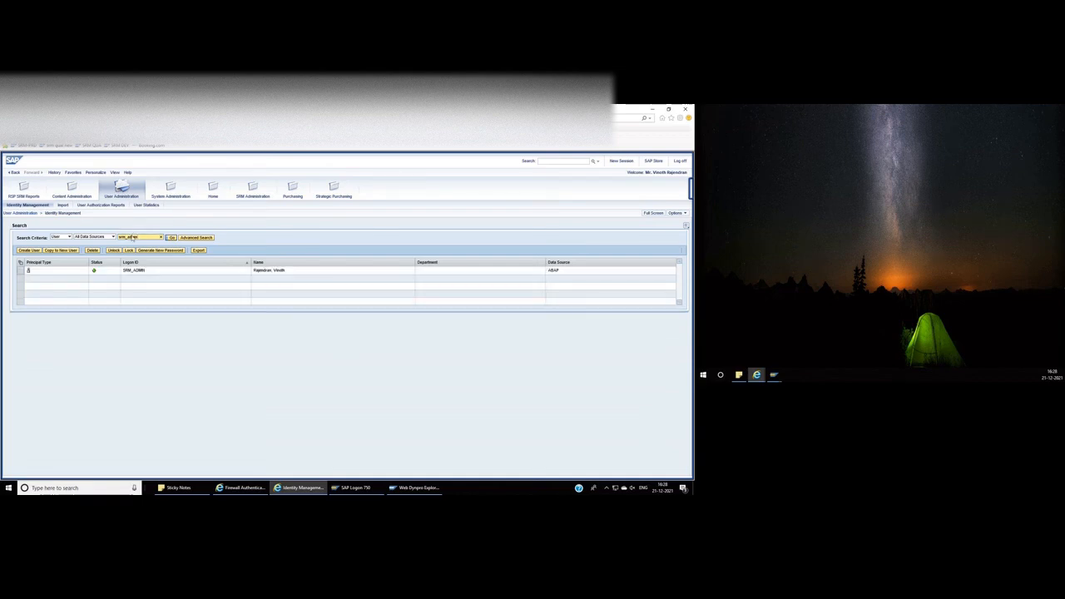
pyautogui.click(23, 272)
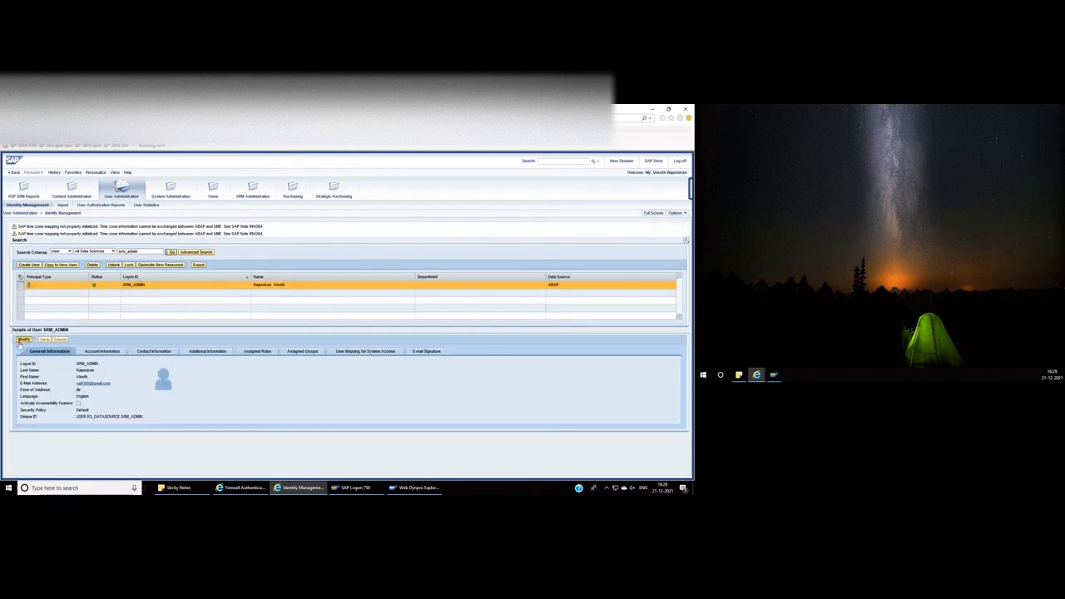
pyautogui.click(25, 340)
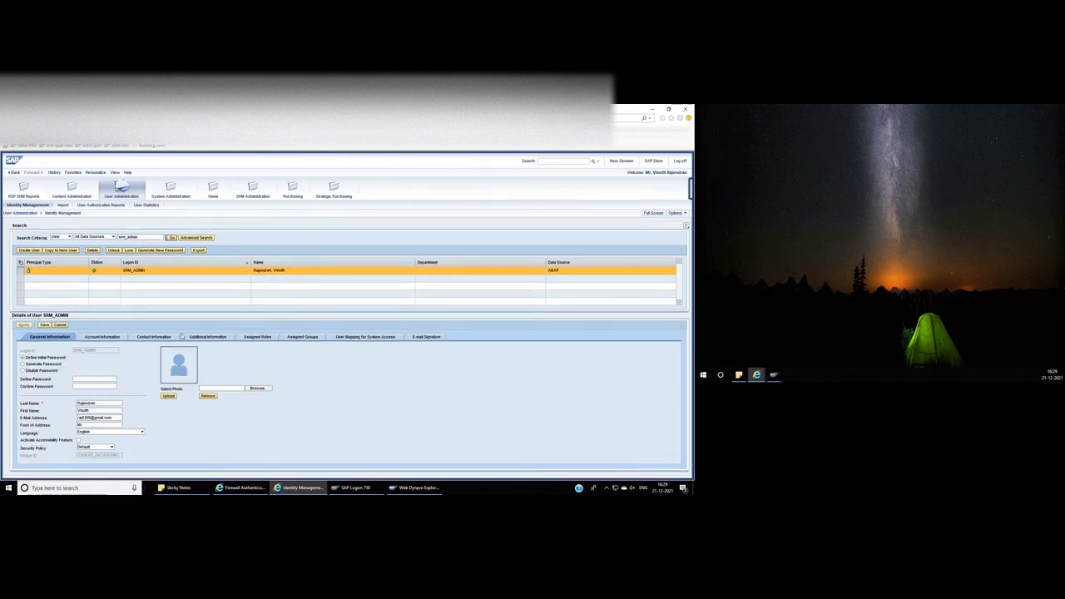
# - Search the available roles for *demo*, assign the role_demo portal role to the user and save the change
pyautogui.click(270, 338)
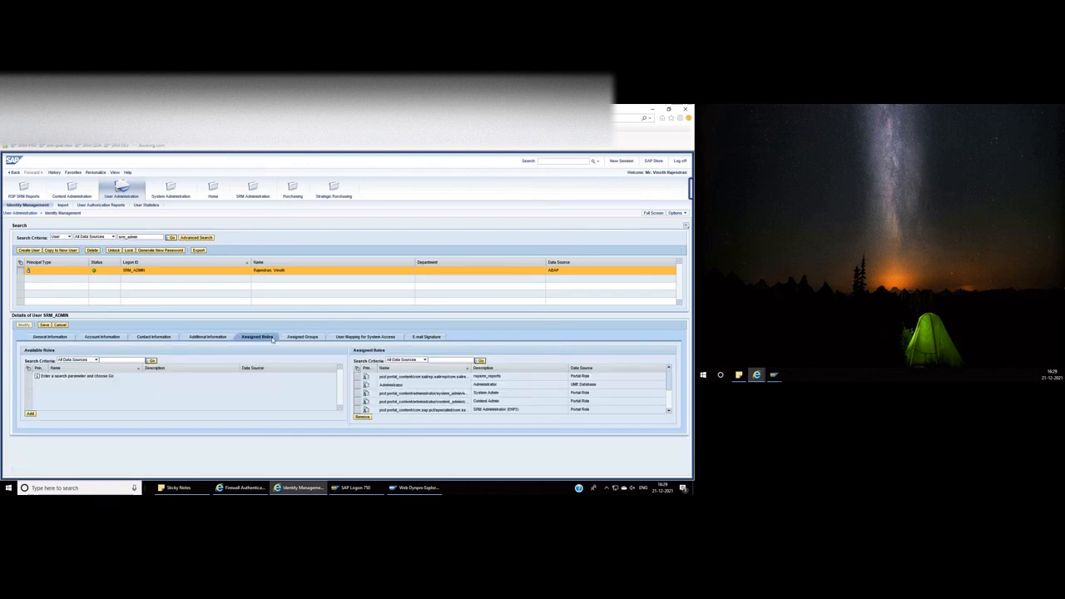
pyautogui.click(131, 360)
pyautogui.press('Return')
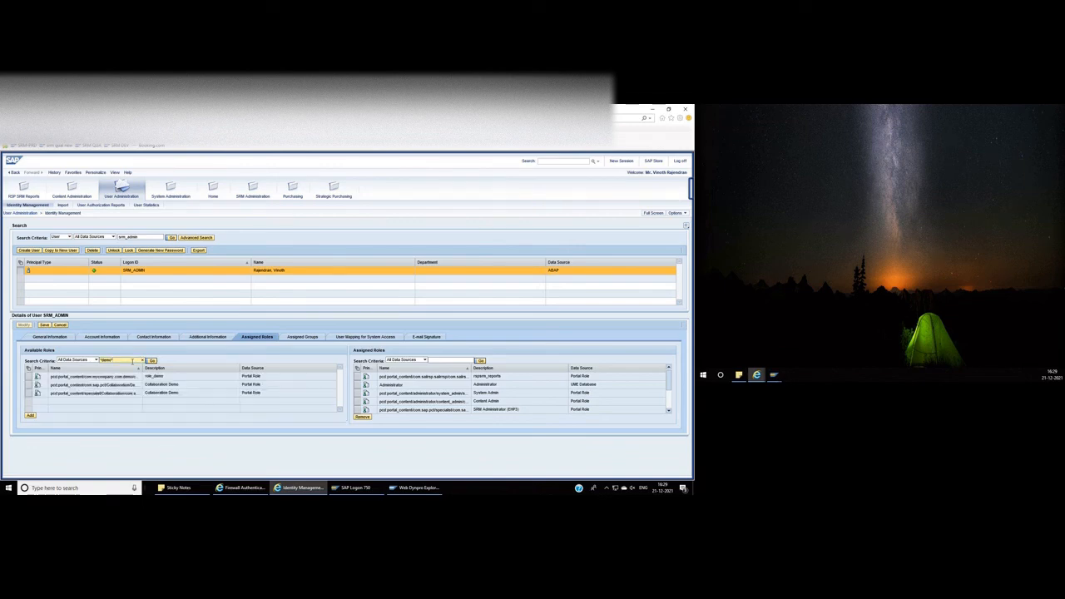
pyautogui.click(29, 379)
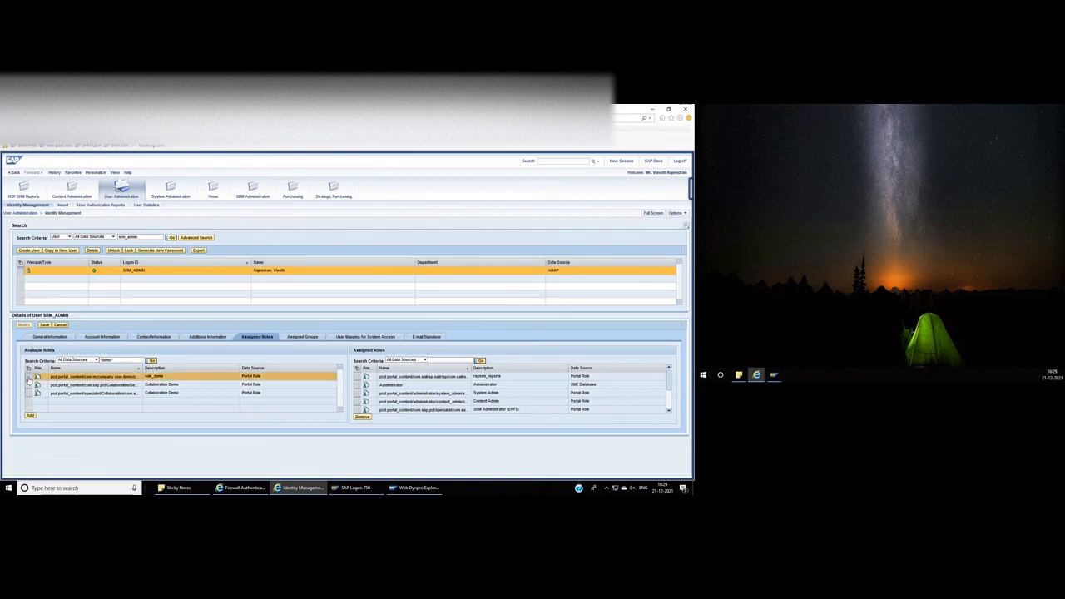
pyautogui.click(31, 416)
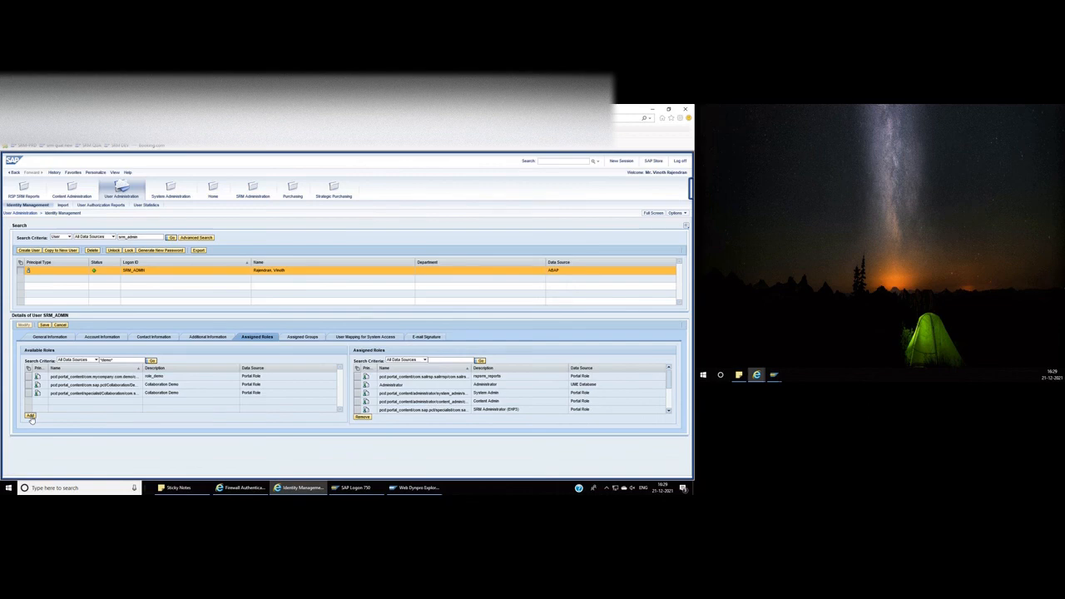
pyautogui.click(670, 407)
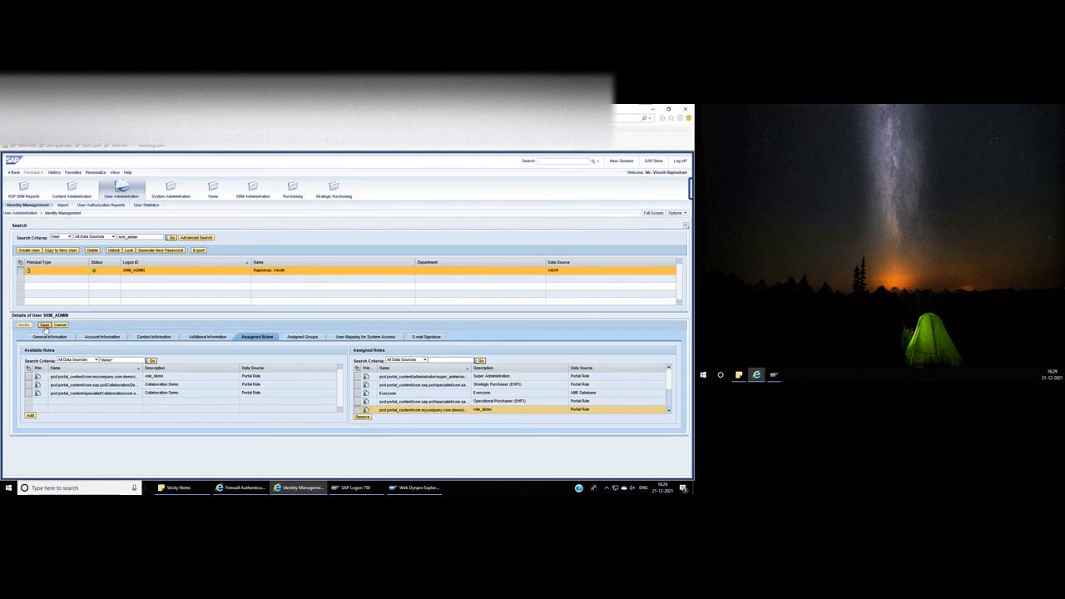
pyautogui.click(44, 325)
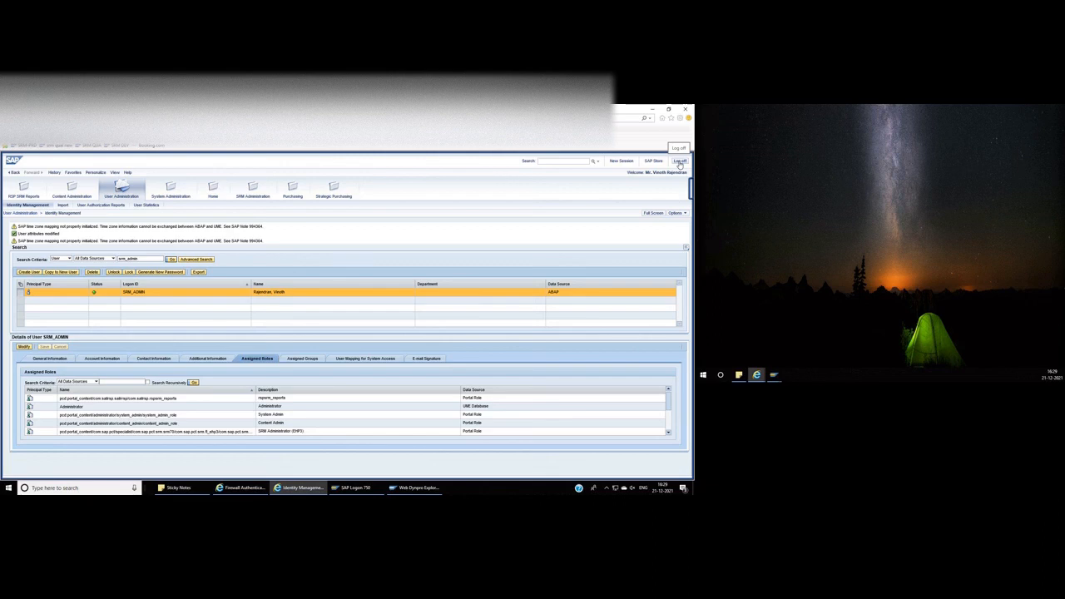
# - Go back to content administration and open the worksheet_demo workset from the Demo folder to review it
pyautogui.click(57, 193)
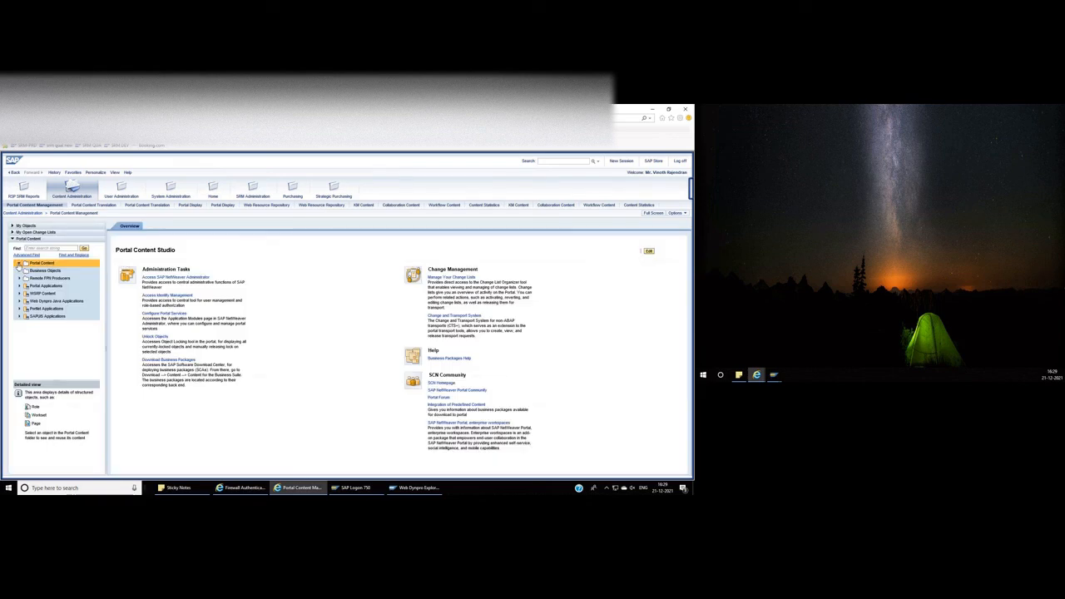
pyautogui.click(19, 265)
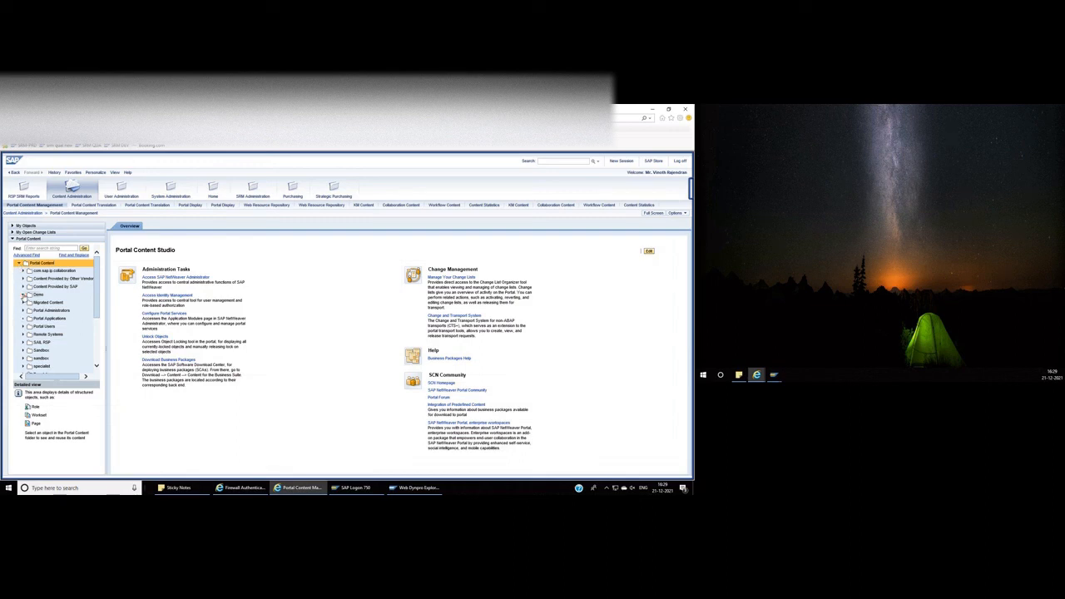
pyautogui.click(23, 296)
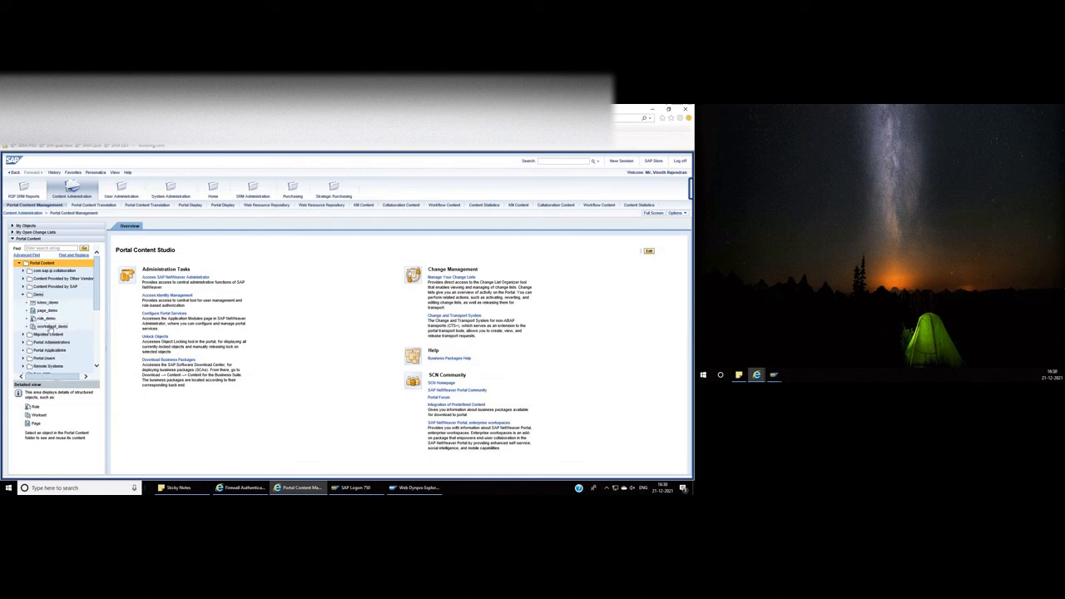
pyautogui.rightClick(50, 328)
pyautogui.moveTo(60, 336)
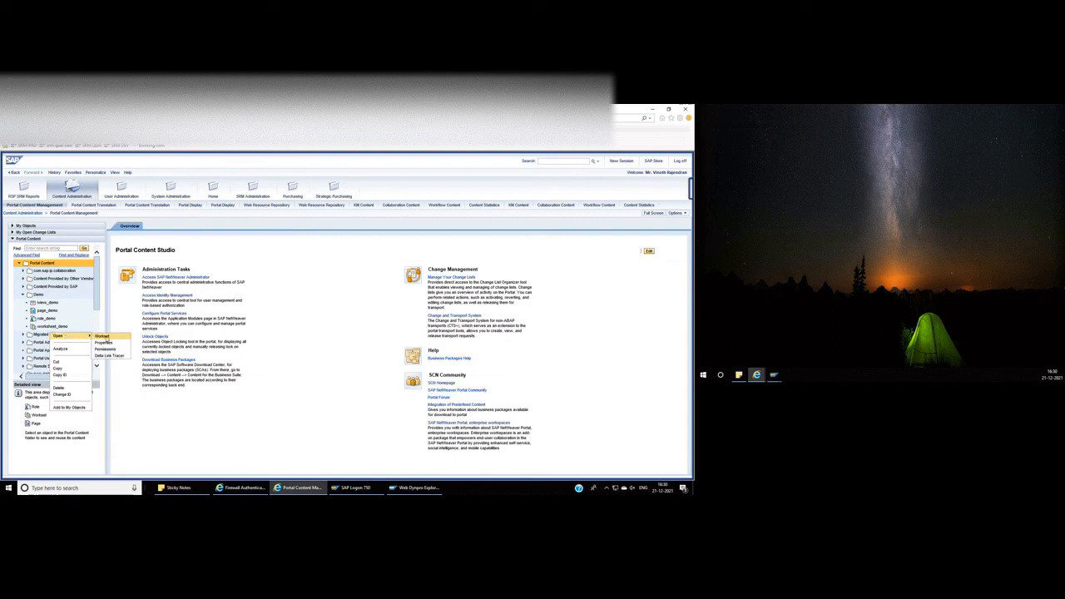
pyautogui.click(103, 336)
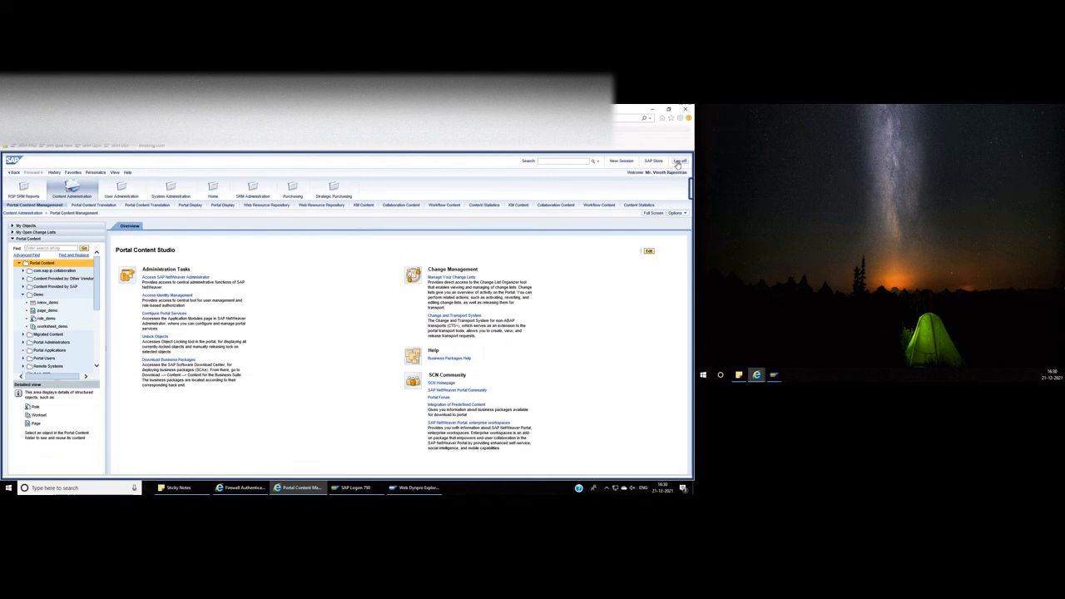
# - Log off and back on to the portal, and display page_demo under the worksheet_demo area
pyautogui.click(679, 161)
pyautogui.click(367, 330)
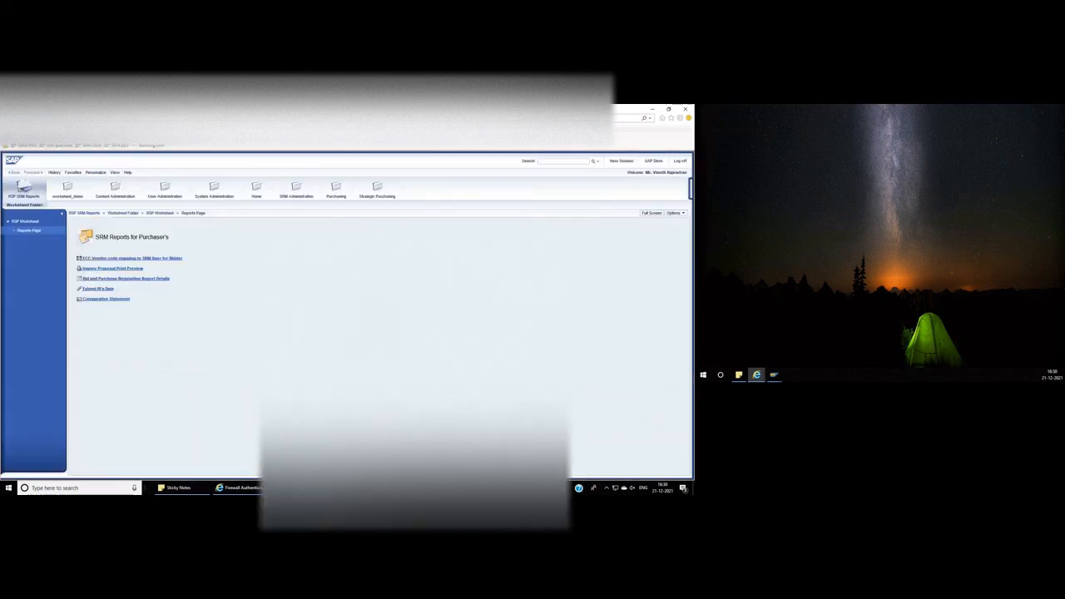
pyautogui.click(74, 198)
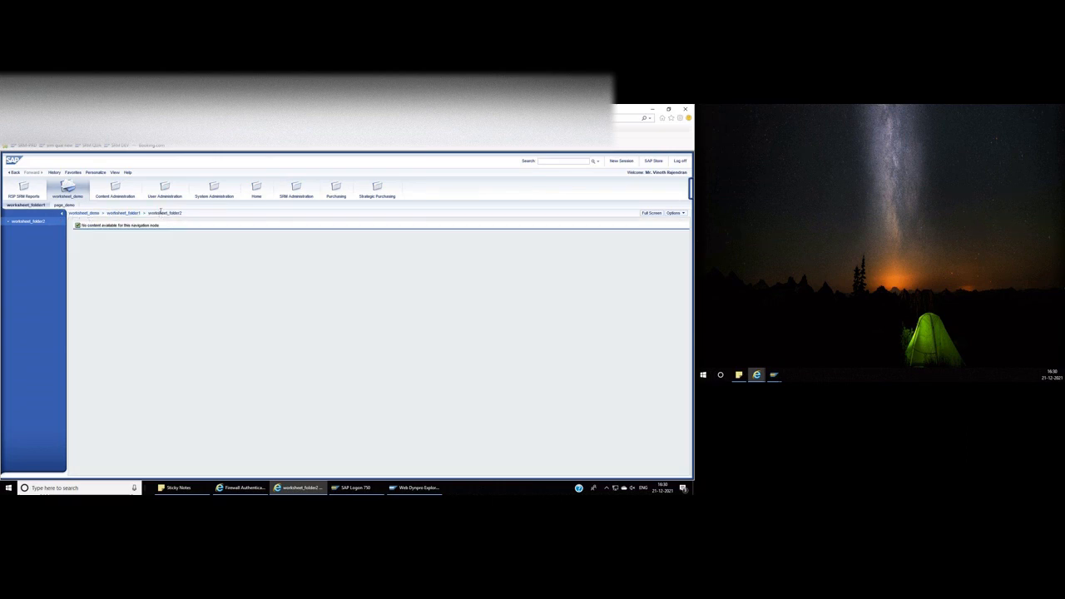
pyautogui.click(61, 206)
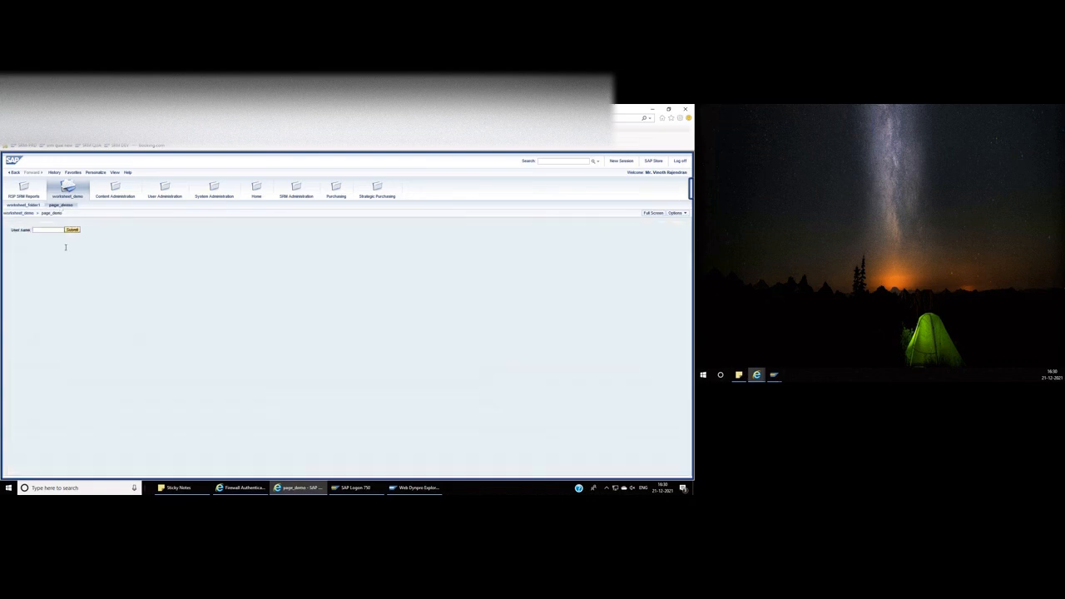
# - Test the Web Dynpro application on page_demo by entering a first name as the user name and submitting it
pyautogui.click(48, 213)
pyautogui.click(40, 229)
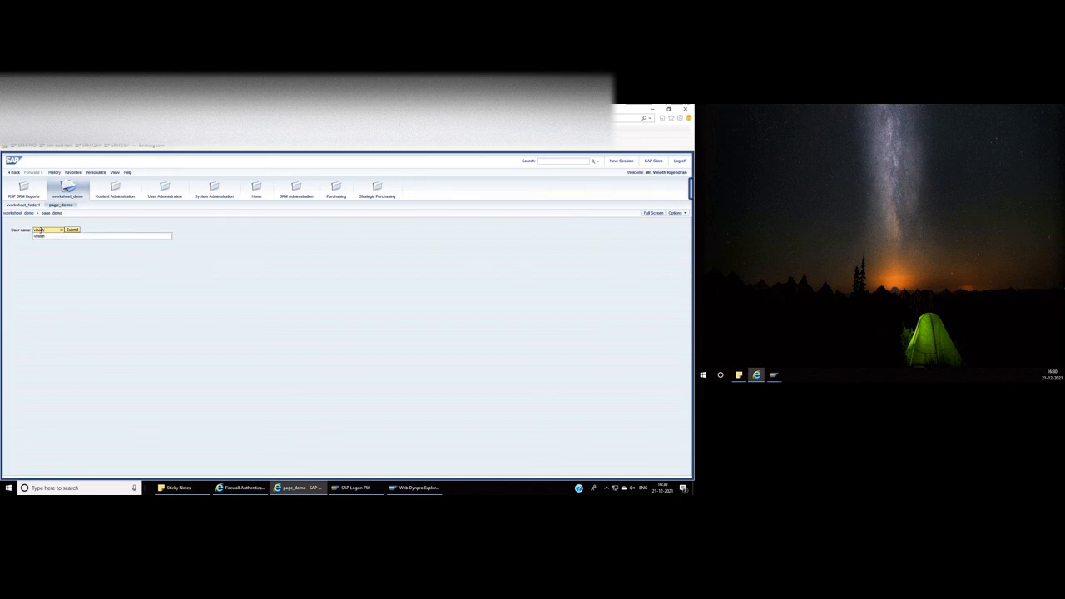
pyautogui.click(40, 236)
pyautogui.click(72, 229)
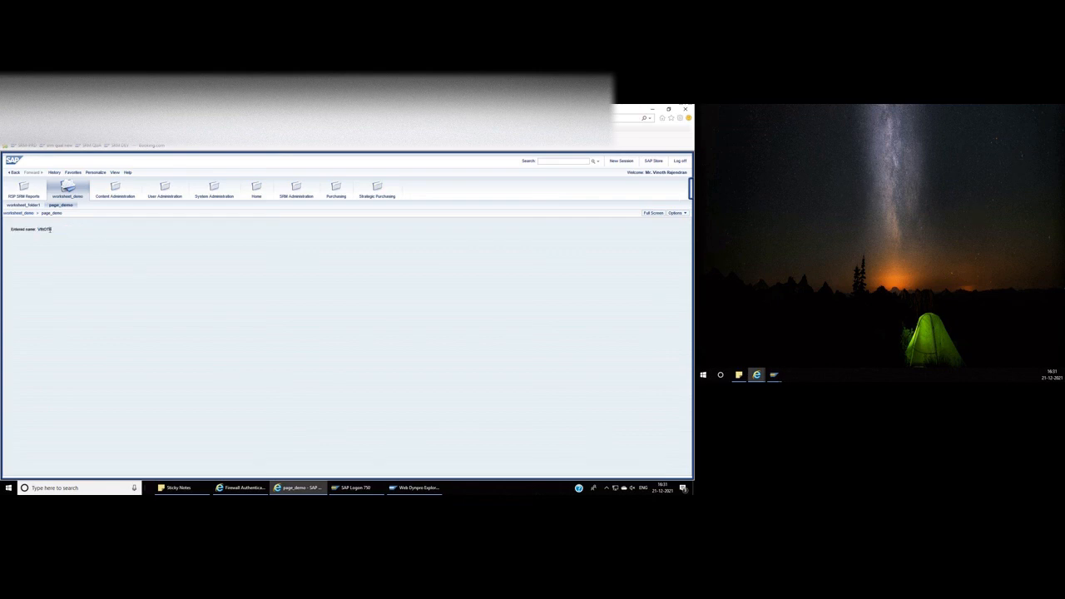
# - Log off from the portal and confirm ending the session
pyautogui.click(678, 161)
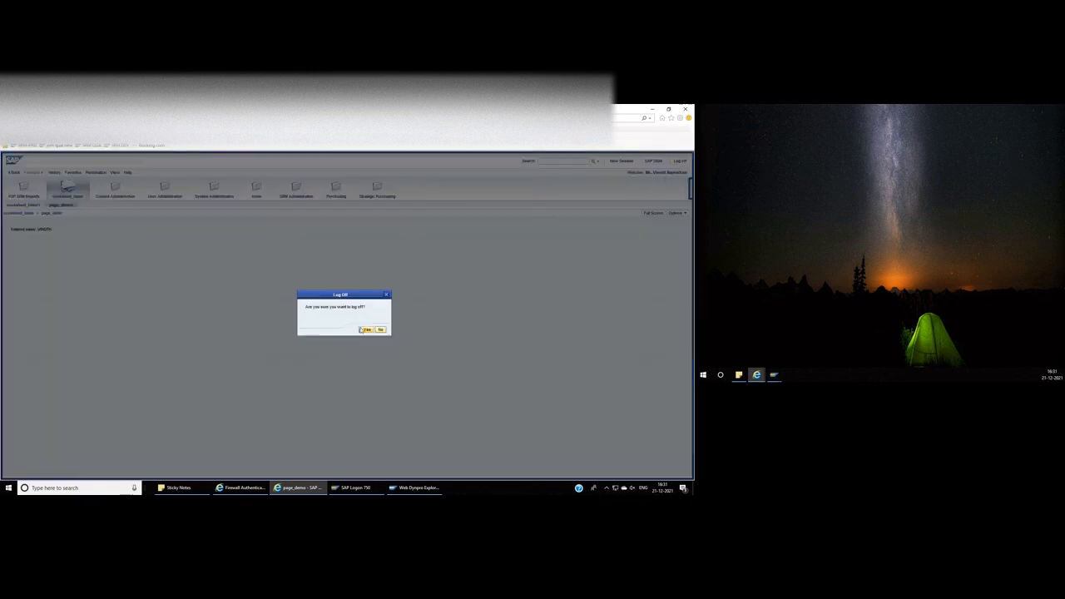
pyautogui.click(364, 330)
pyautogui.click(609, 489)
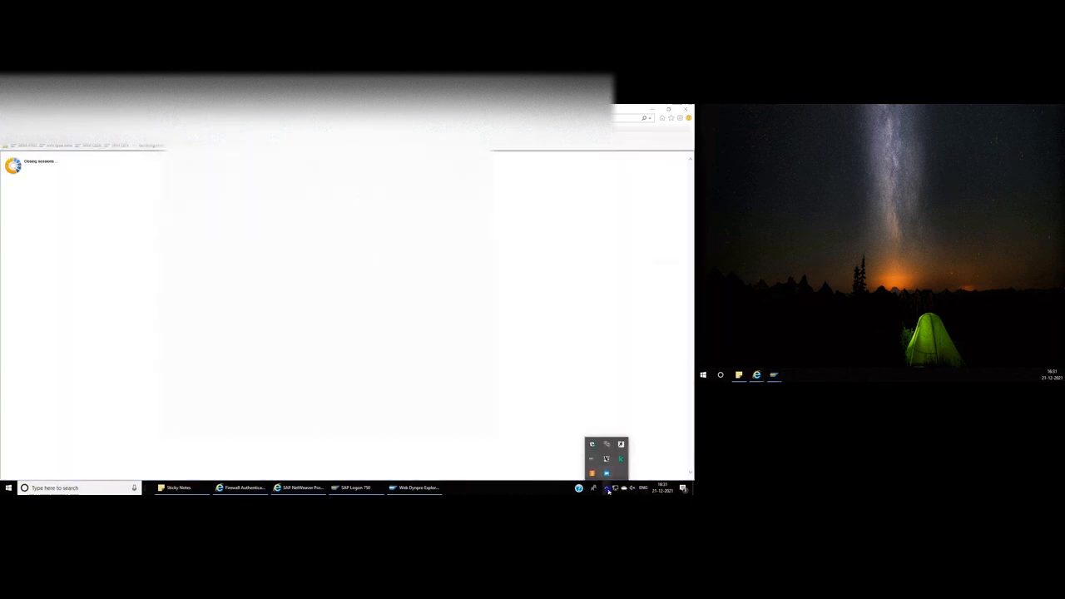